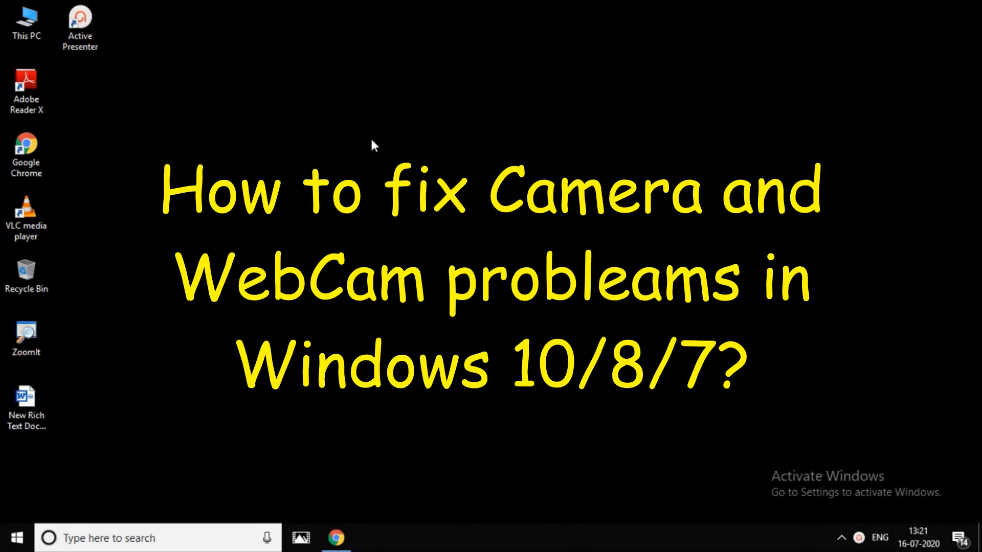
# Refresh the desktop, then open and close the Run dialog from the power-user menu
pyautogui.rightClick(399, 130)
pyautogui.click(444, 173)
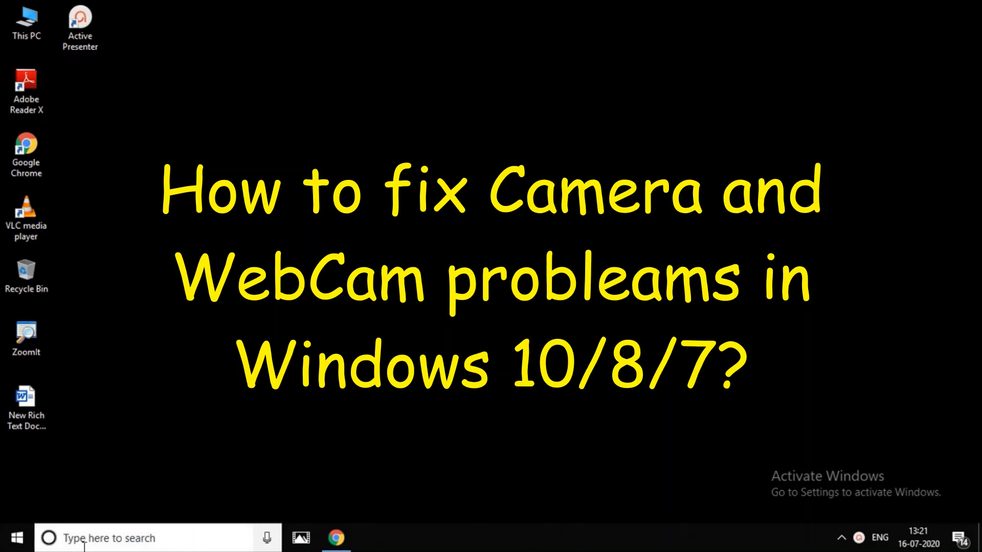
pyautogui.rightClick(18, 540)
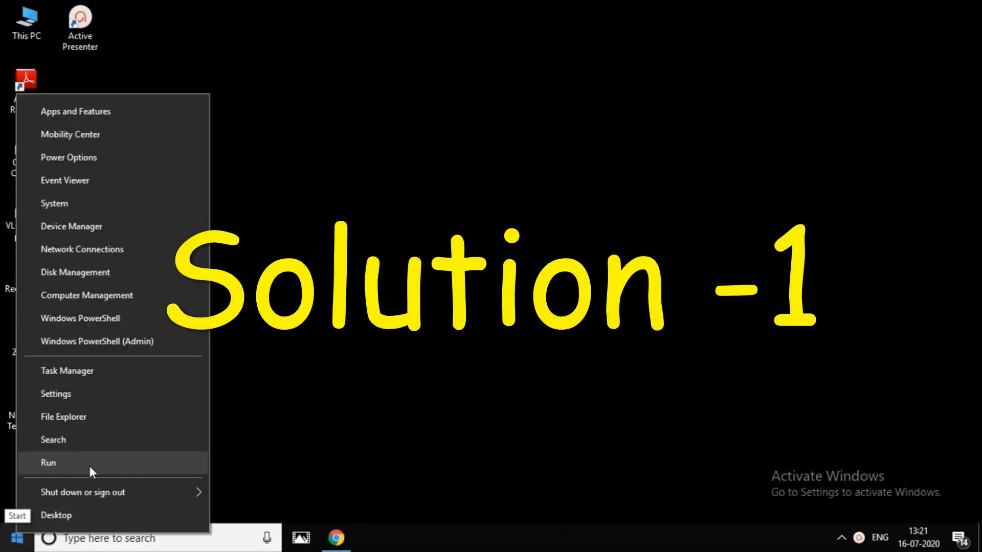
pyautogui.click(31, 466)
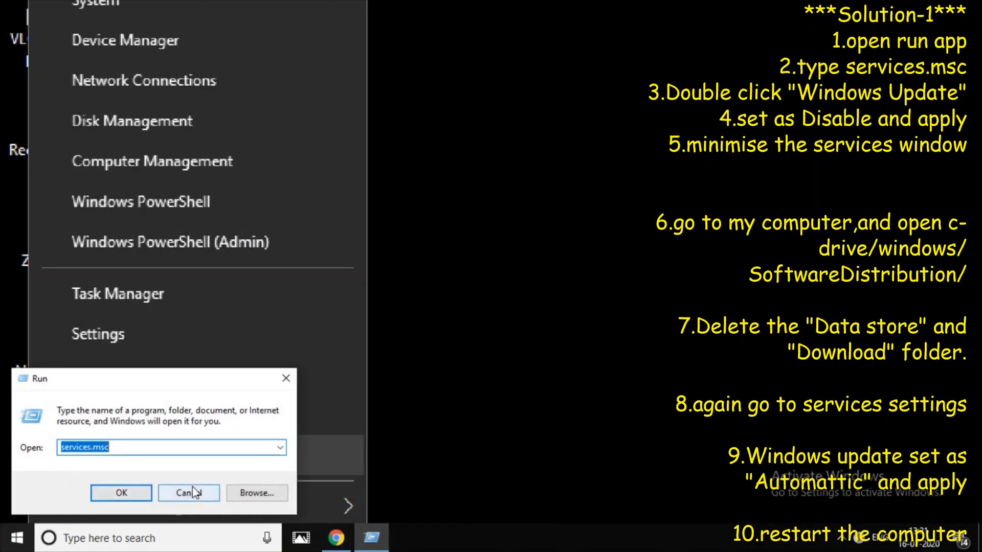
pyautogui.click(192, 488)
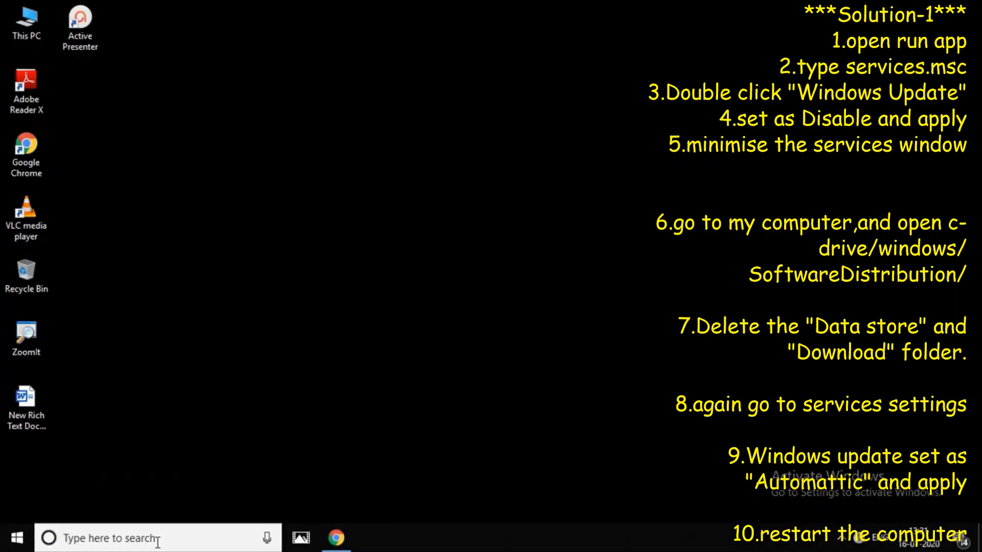
# Launch Run from a taskbar search for 'run' and execute services.msc
pyautogui.click(150, 537)
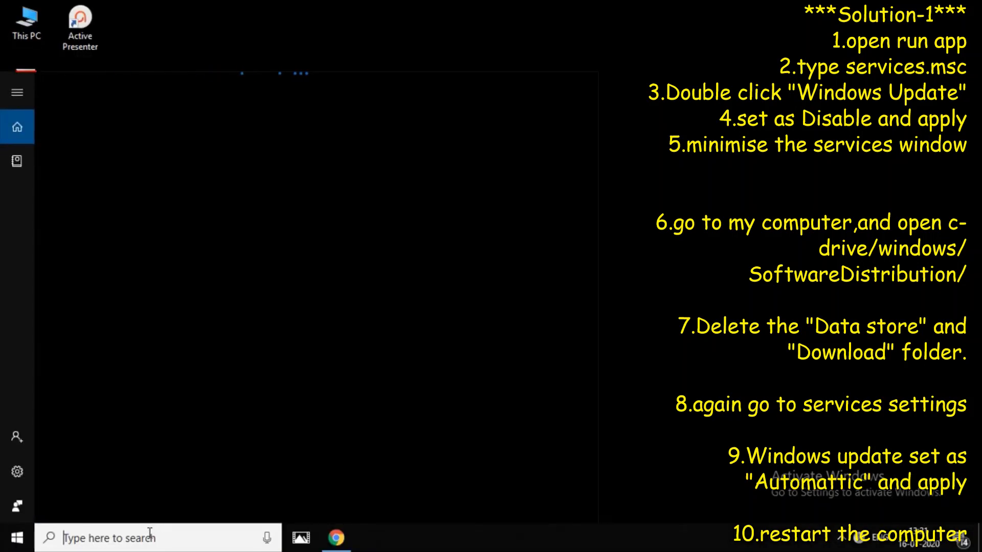
pyautogui.write('run')
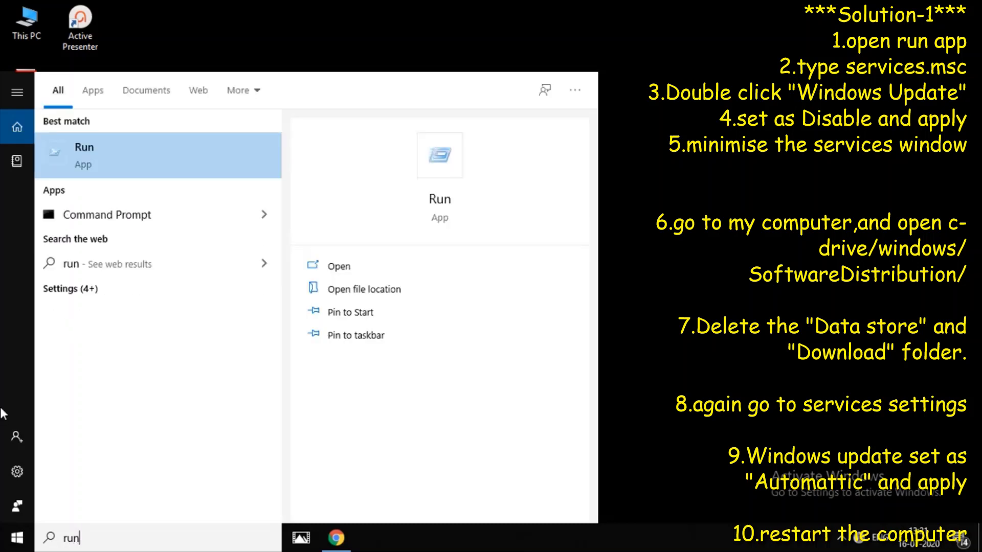
pyautogui.click(96, 162)
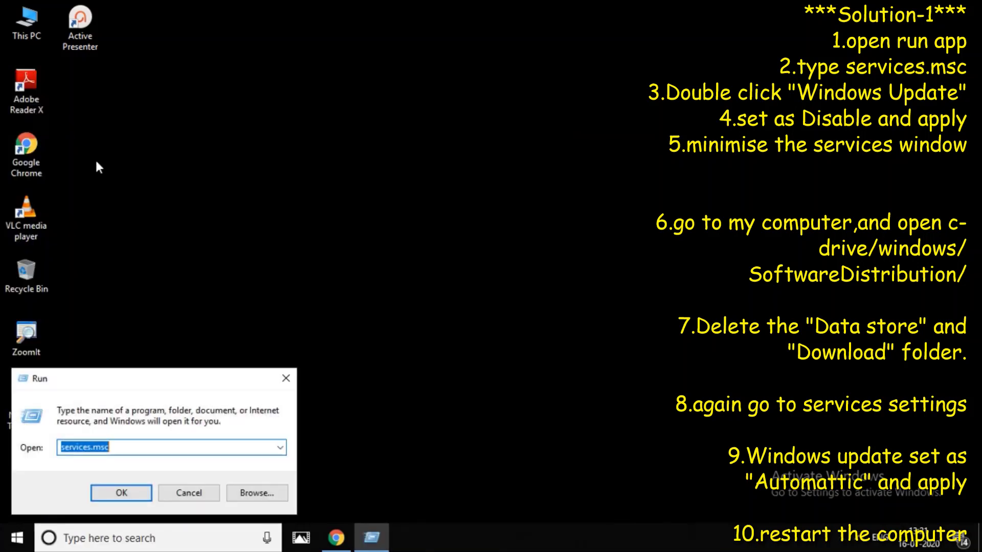
pyautogui.click(119, 448)
pyautogui.moveTo(118, 449)
pyautogui.mouseDown()
pyautogui.moveTo(16, 448)
pyautogui.moveTo(234, 479)
pyautogui.mouseUp()
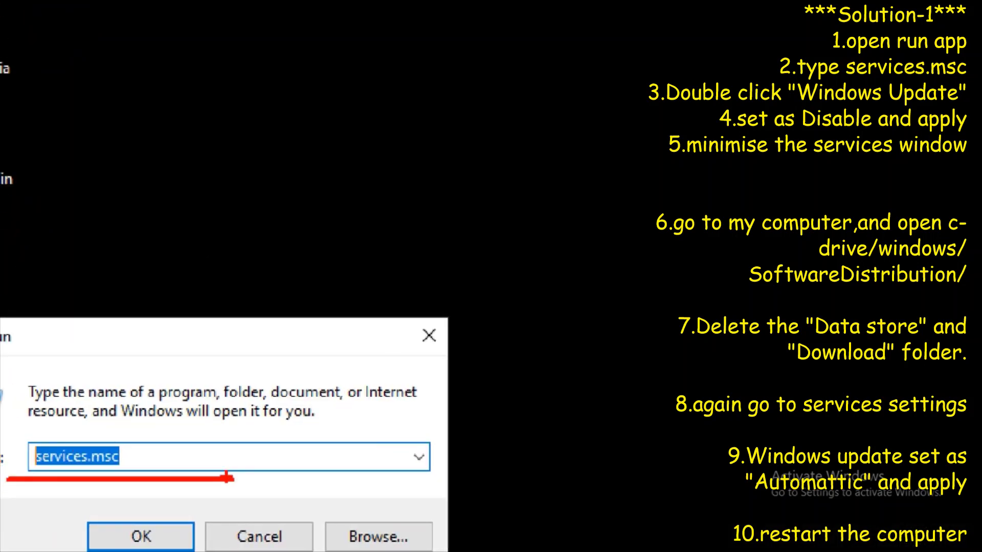
pyautogui.press('Escape')
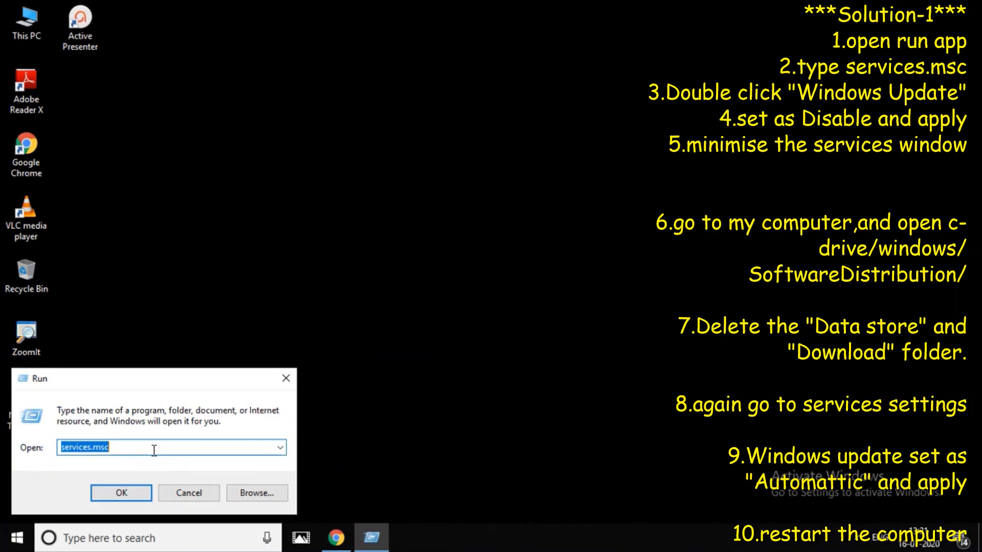
pyautogui.click(121, 493)
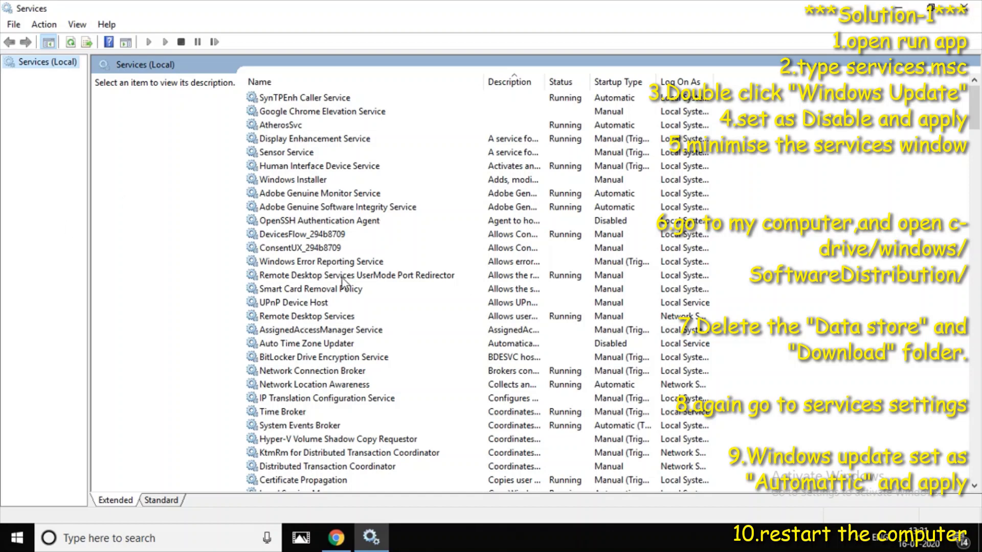
# Jump to the W services, select Windows Update and open its Properties dialog
pyautogui.click(322, 253)
pyautogui.press('w')
pyautogui.press('w')
pyautogui.press('w')
pyautogui.press('w')
pyautogui.press('w')
pyautogui.press('w')
pyautogui.press('w')
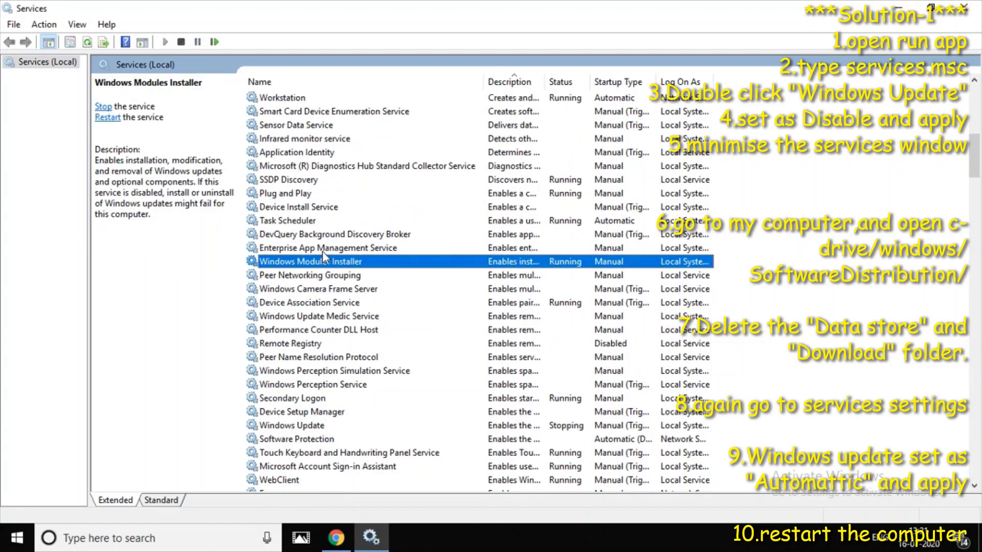
pyautogui.press('w')
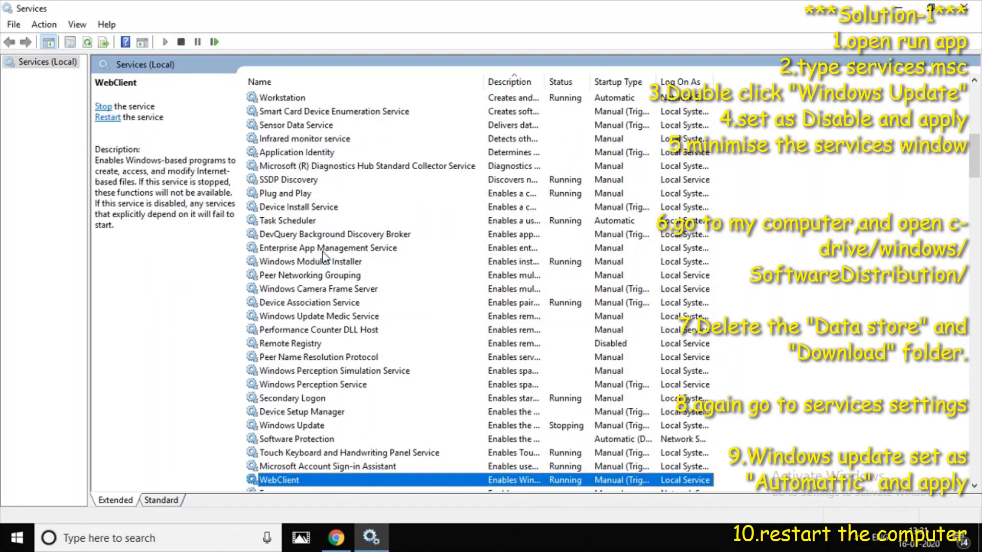
pyautogui.click(315, 424)
pyautogui.scroll(-3, 314, 432)
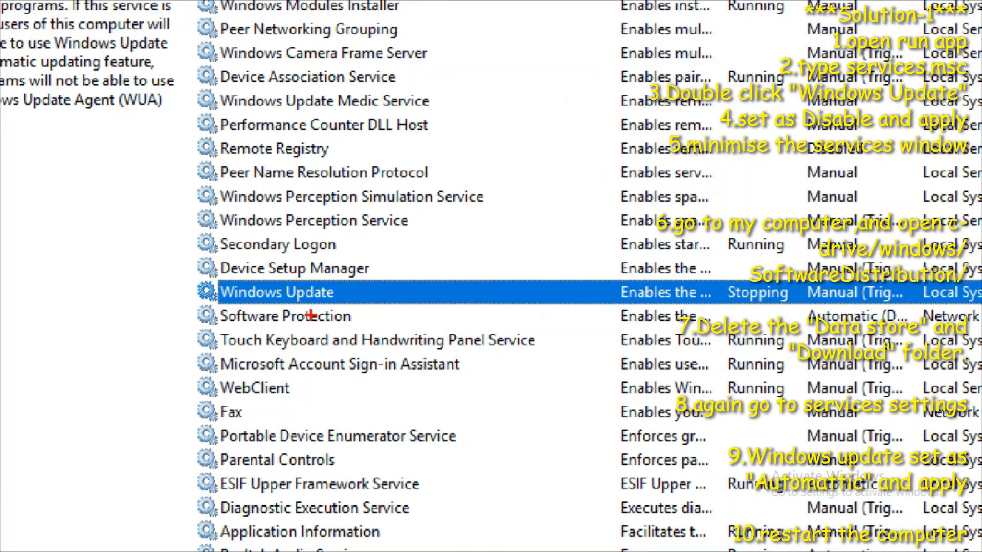
pyautogui.moveTo(490, 307); pyautogui.dragTo(616, 309)
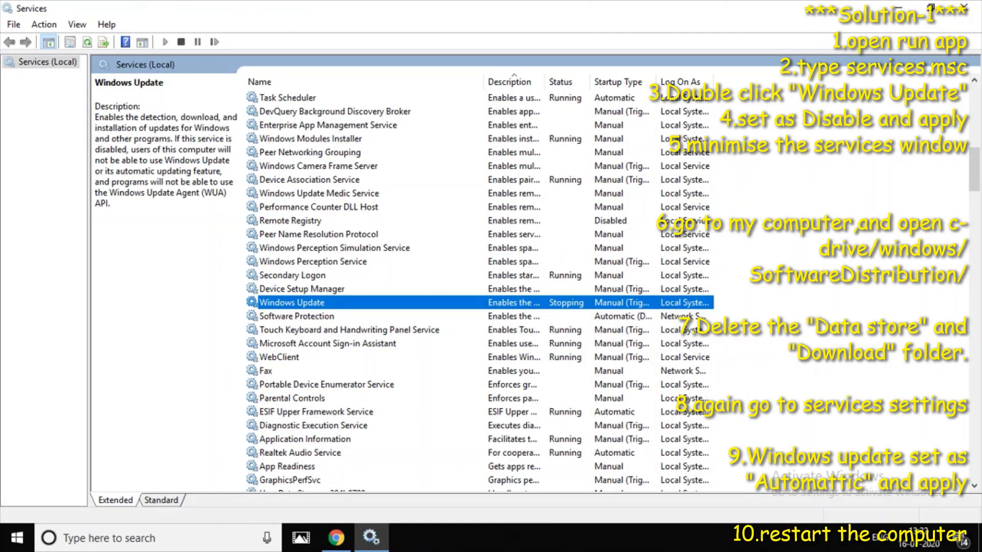
pyautogui.doubleClick(292, 302)
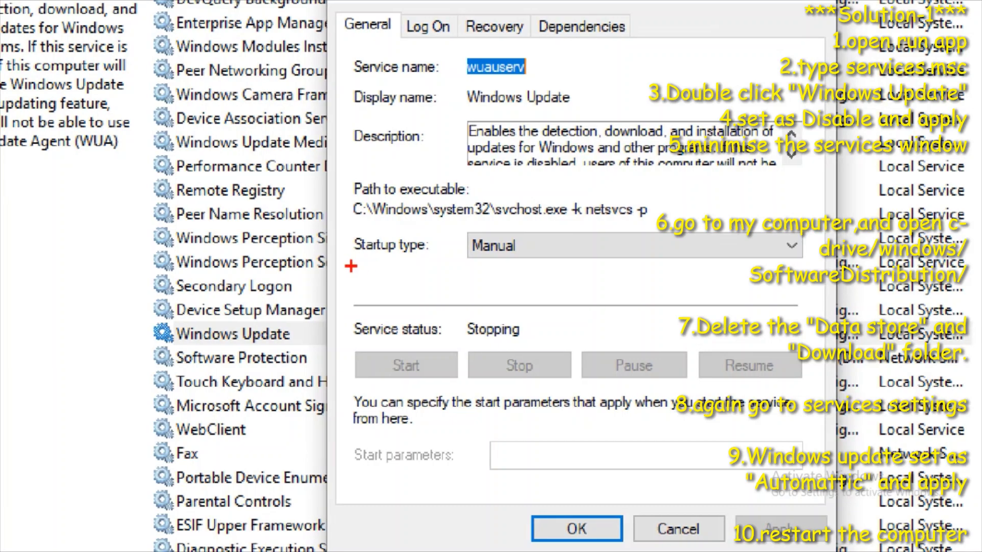
# Set Windows Update's startup type to Disabled, apply, minimize Services, and confirm with OK
pyautogui.moveTo(373, 264); pyautogui.dragTo(711, 266)
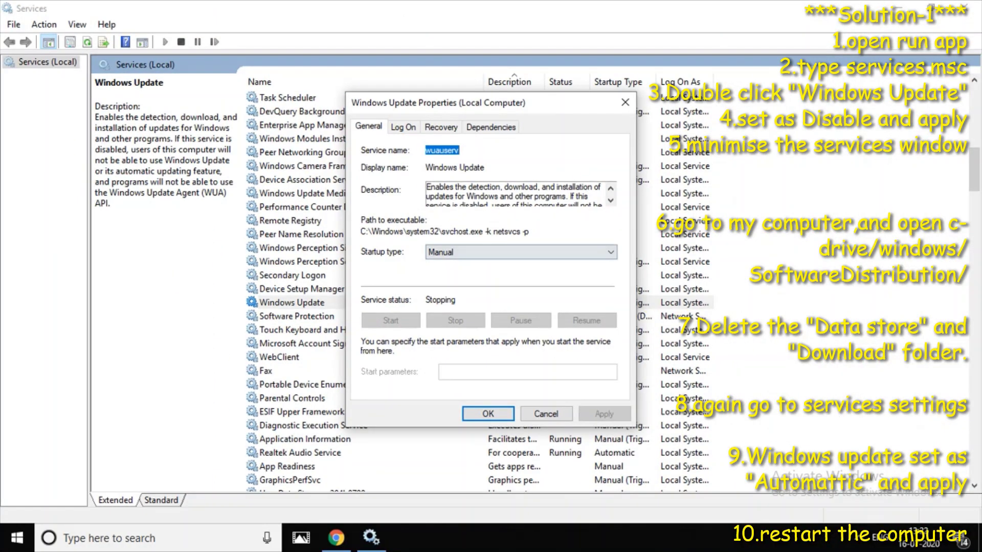
pyautogui.click(521, 252)
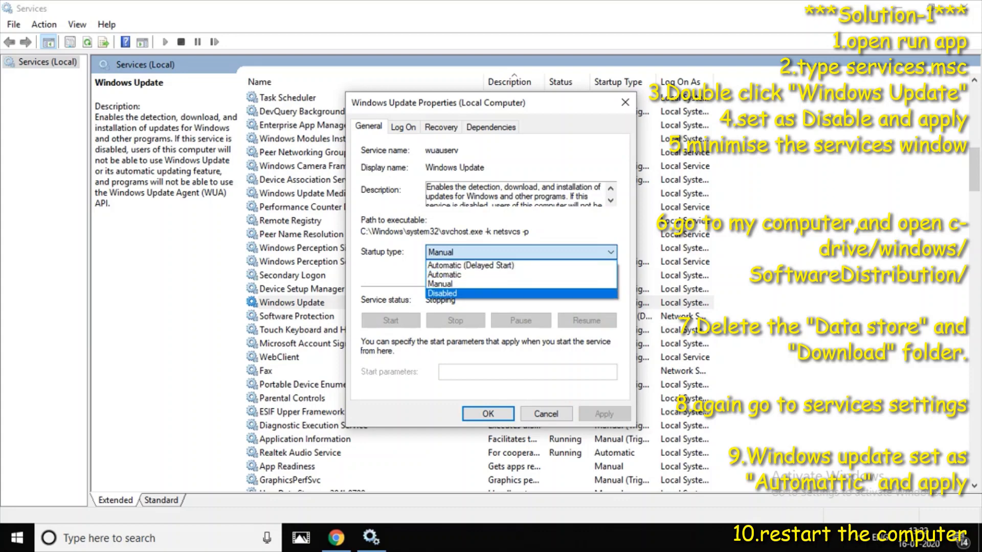
pyautogui.click(521, 293)
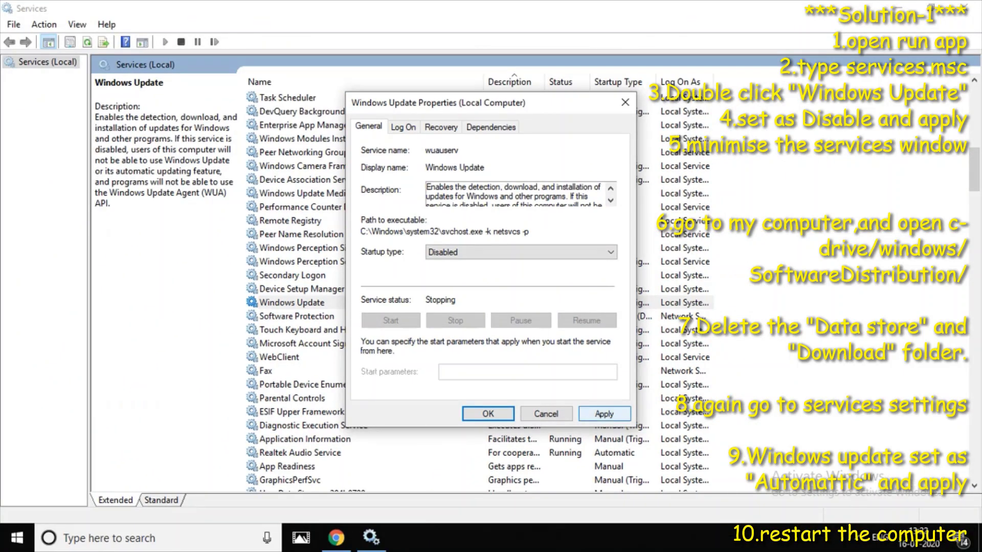
pyautogui.click(604, 414)
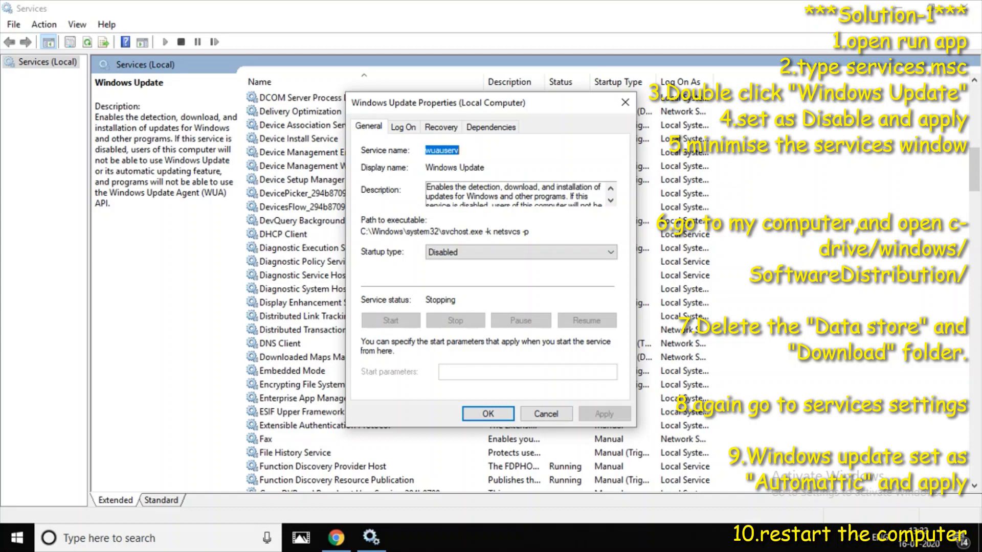
pyautogui.click(898, 8)
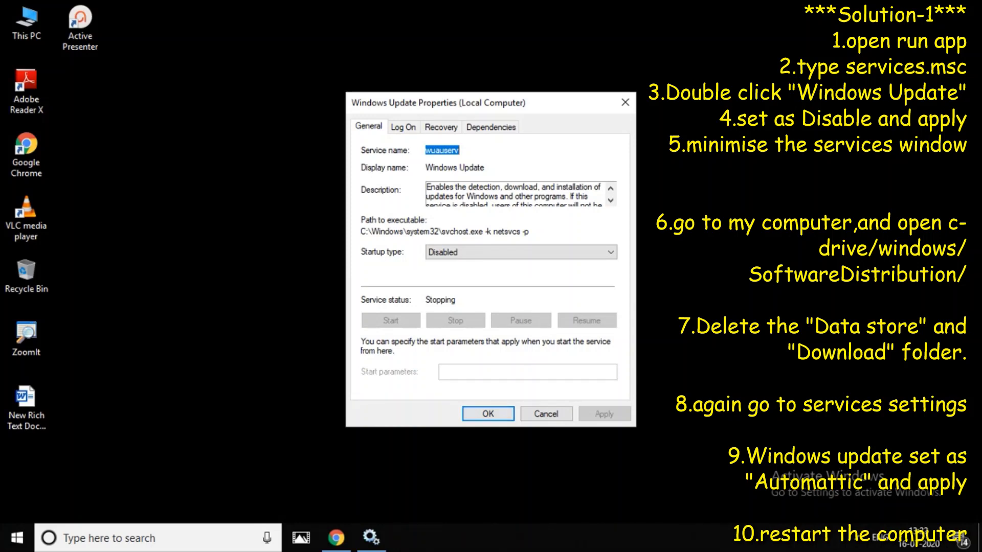
pyautogui.click(487, 413)
# Refresh the desktop and browse This PC into Local Disk (C:) and Windows, then back out
pyautogui.rightClick(316, 117)
pyautogui.click(352, 158)
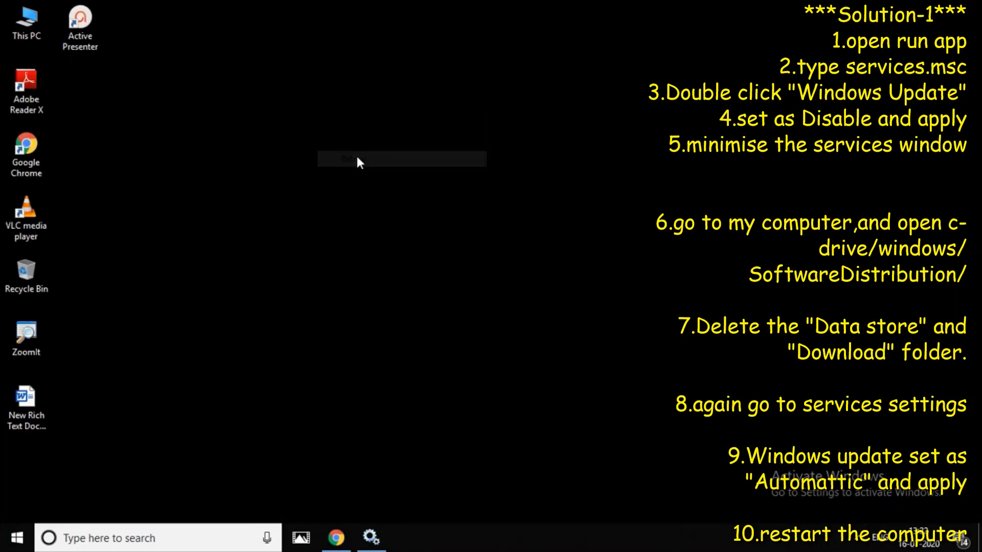
pyautogui.rightClick(356, 154)
pyautogui.click(386, 199)
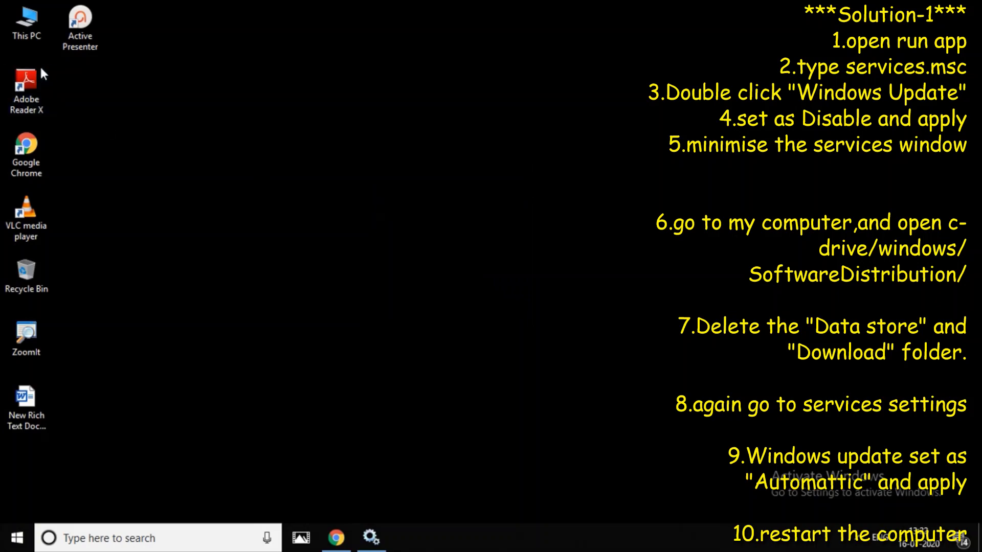
pyautogui.doubleClick(32, 20)
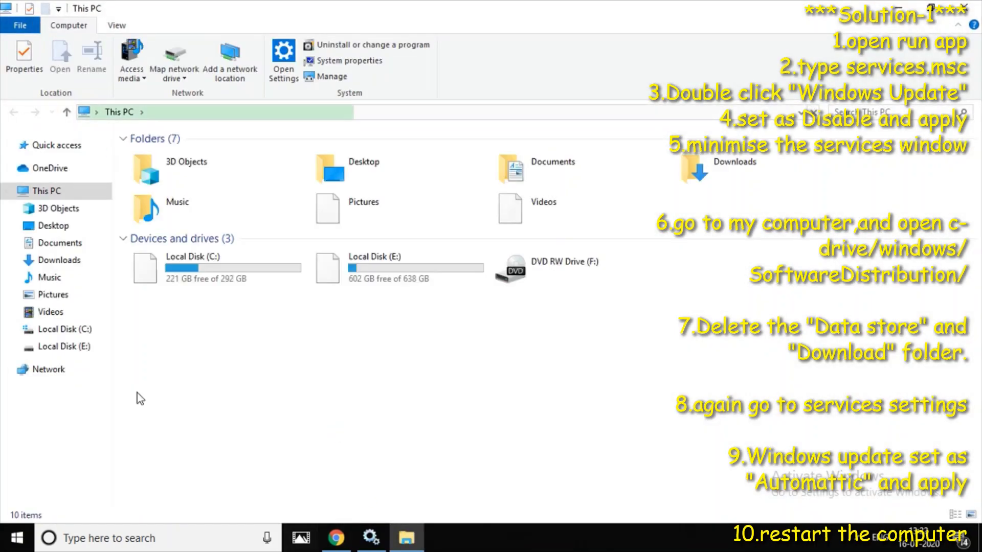
pyautogui.doubleClick(217, 264)
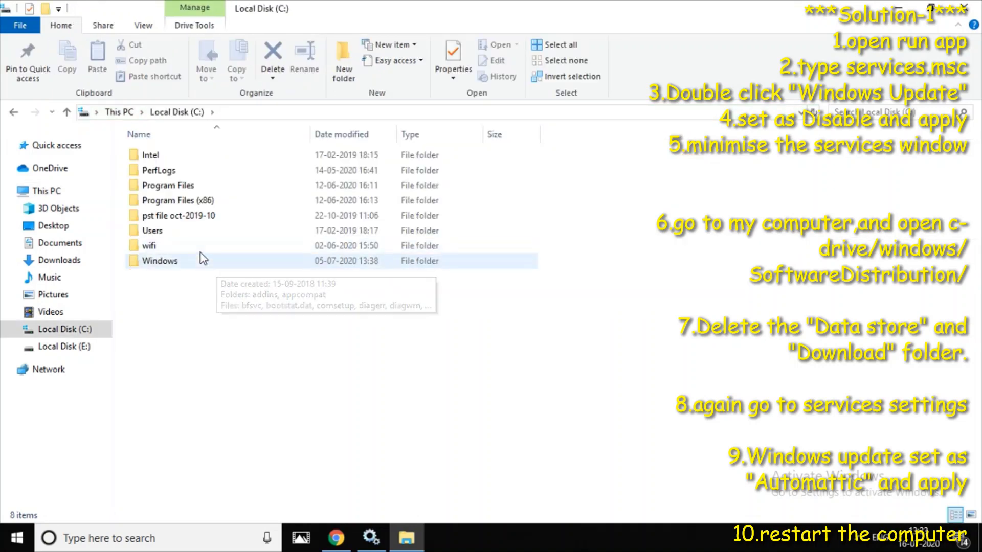
pyautogui.doubleClick(168, 264)
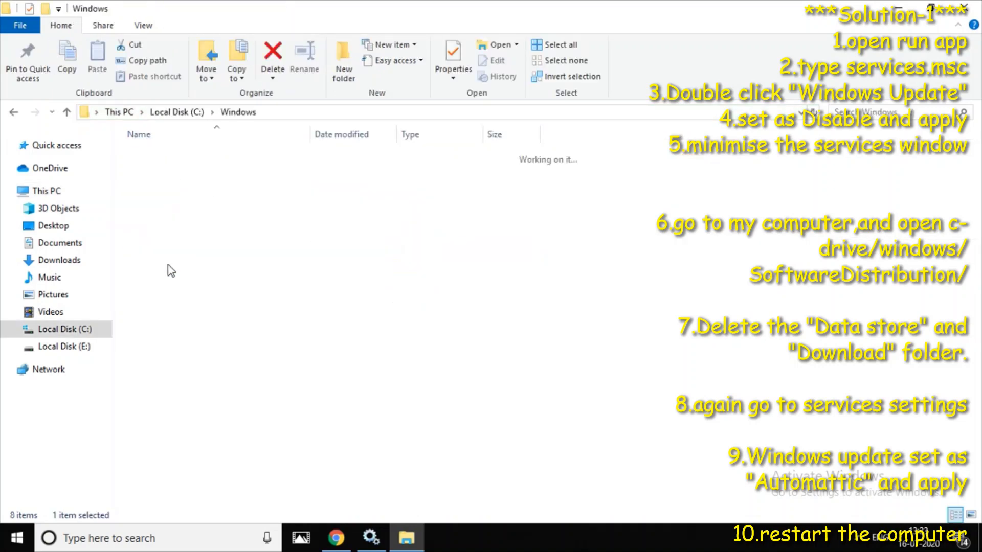
pyautogui.click(13, 114)
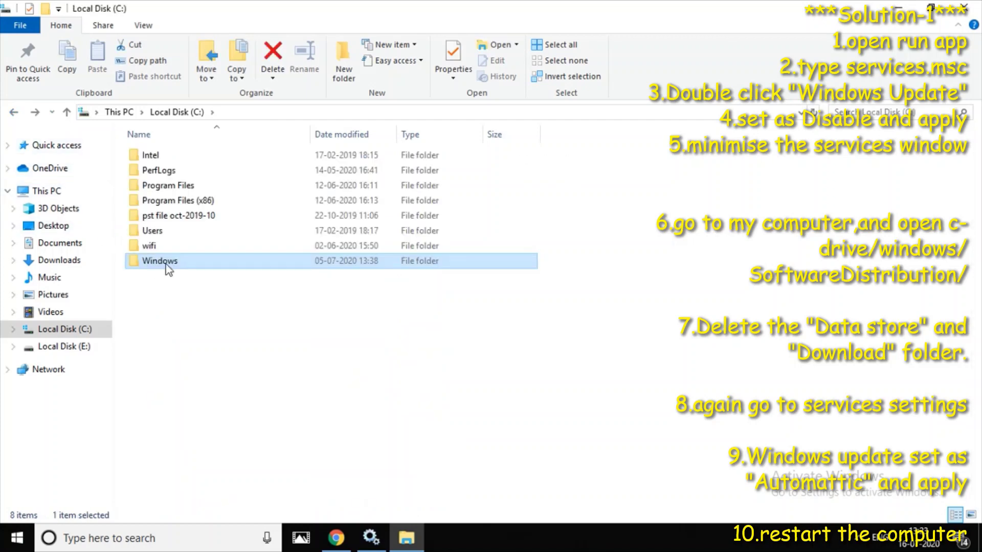
# Open the Windows folder on C: and jump down to the SoftwareDistribution folder
pyautogui.hotkey('ctrl', '1')
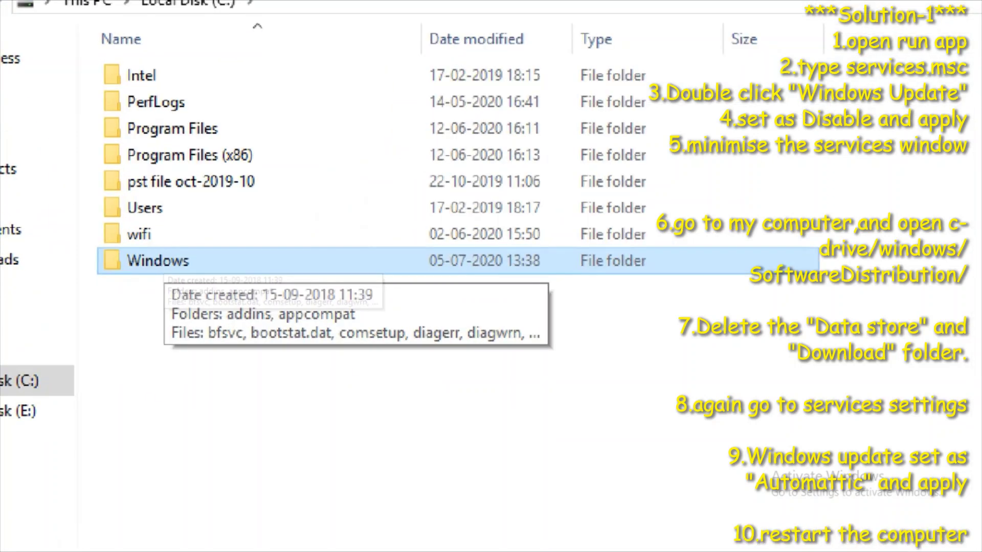
pyautogui.click(164, 261)
pyautogui.moveTo(104, 288); pyautogui.dragTo(282, 285)
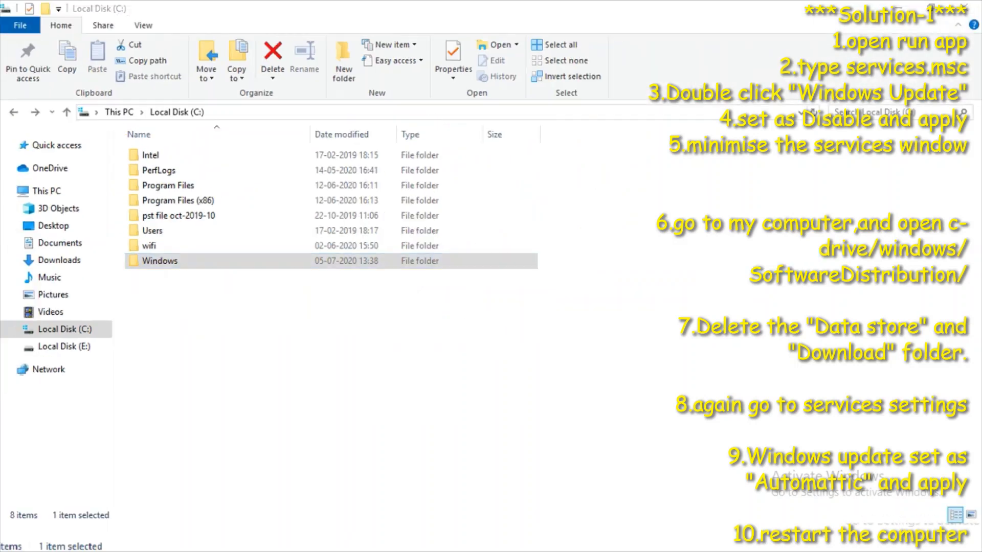
pyautogui.doubleClick(162, 262)
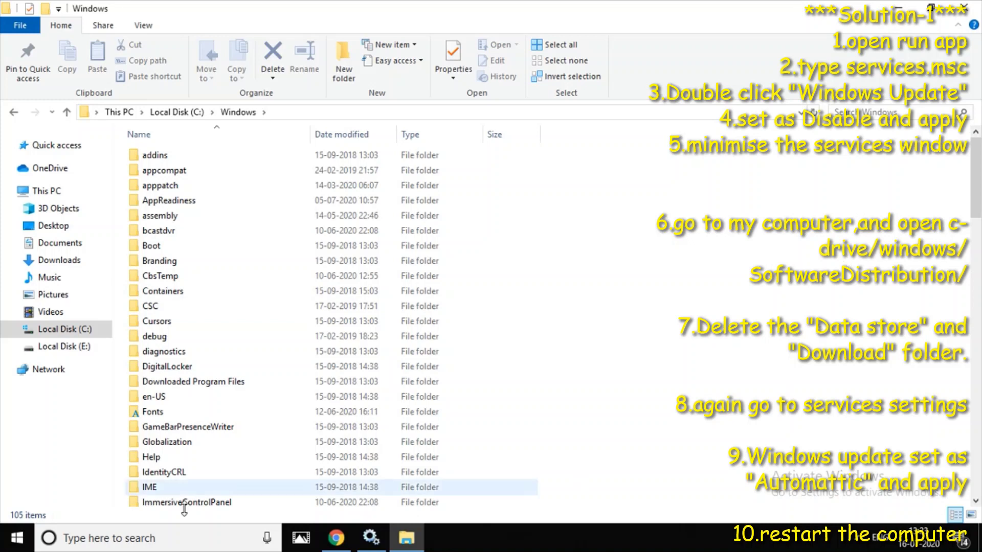
pyautogui.press('s')
pyautogui.press('s')
pyautogui.press('s')
pyautogui.press('s')
pyautogui.press('s')
pyautogui.press('s')
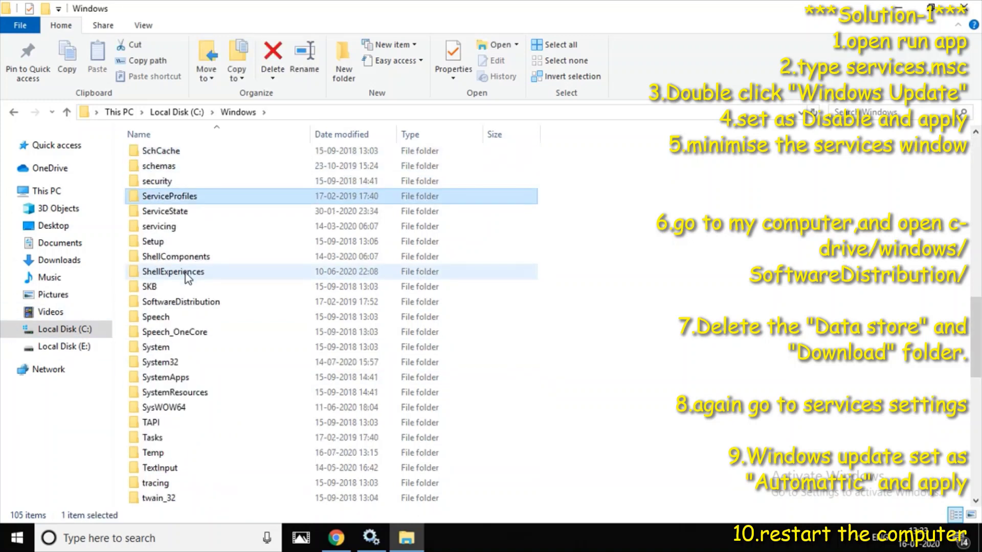
pyautogui.press('s')
pyautogui.press('s')
pyautogui.press('s')
pyautogui.press('s')
pyautogui.press('s')
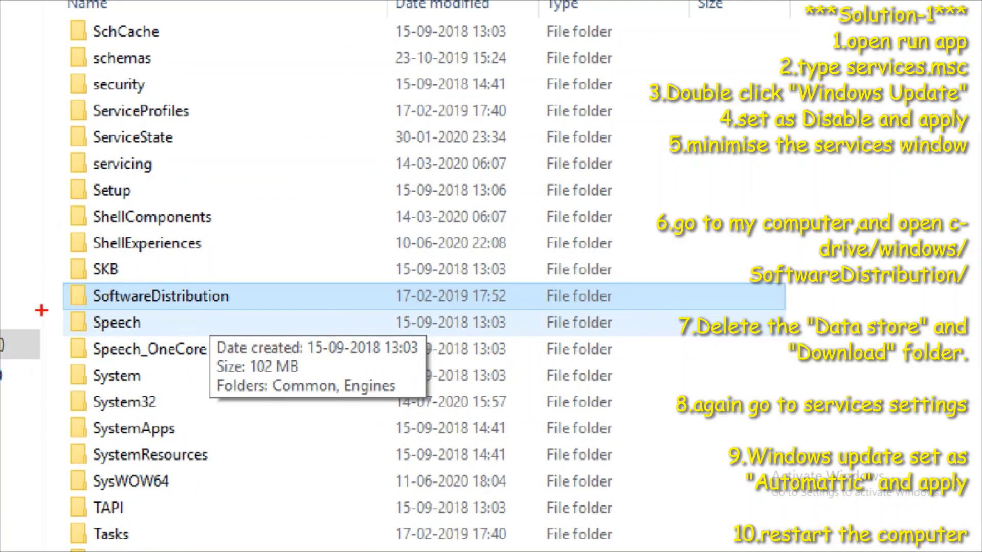
pyautogui.moveTo(74, 312); pyautogui.dragTo(291, 312)
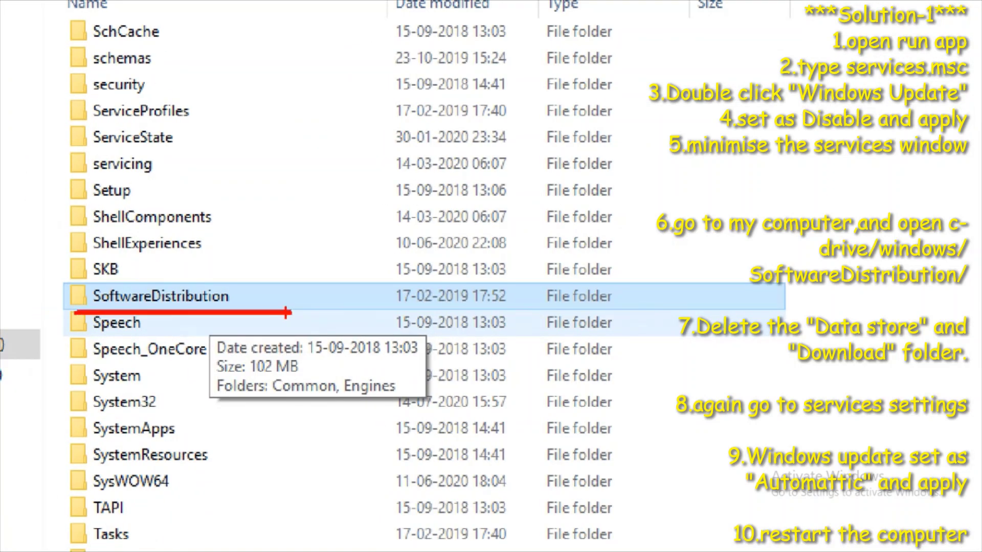
pyautogui.press('Escape')
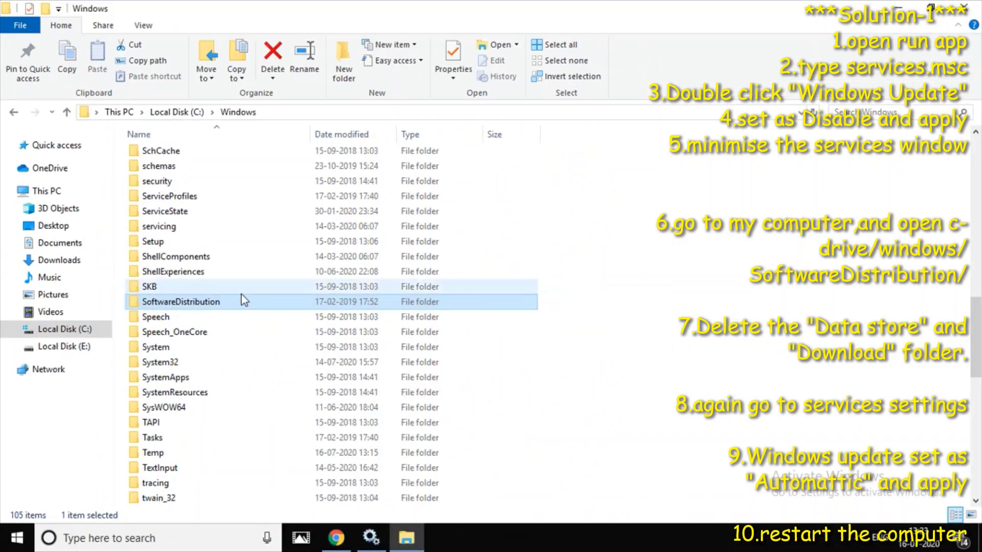
# Open SoftwareDistribution, select the DataStore and Download folders, then clear the selection
pyautogui.doubleClick(177, 303)
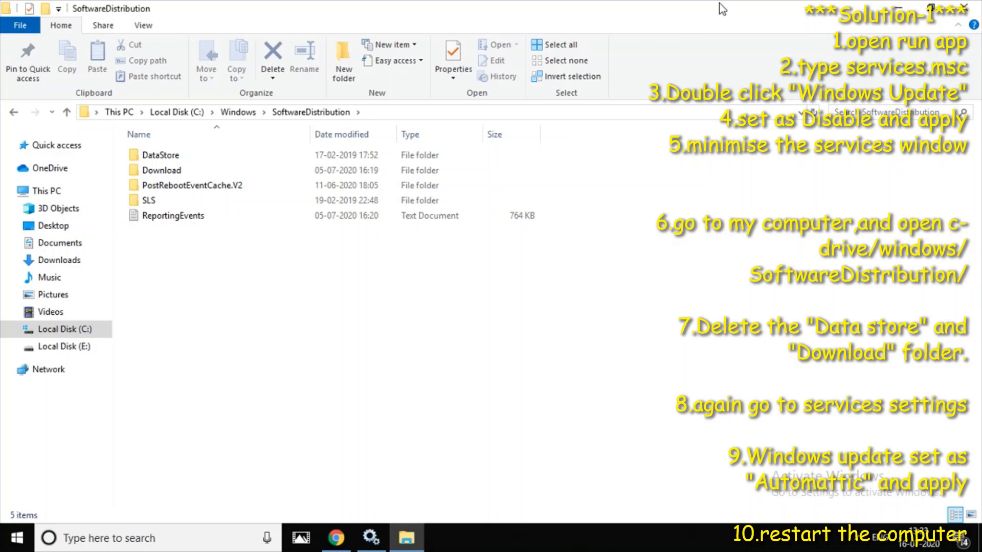
pyautogui.click(174, 156)
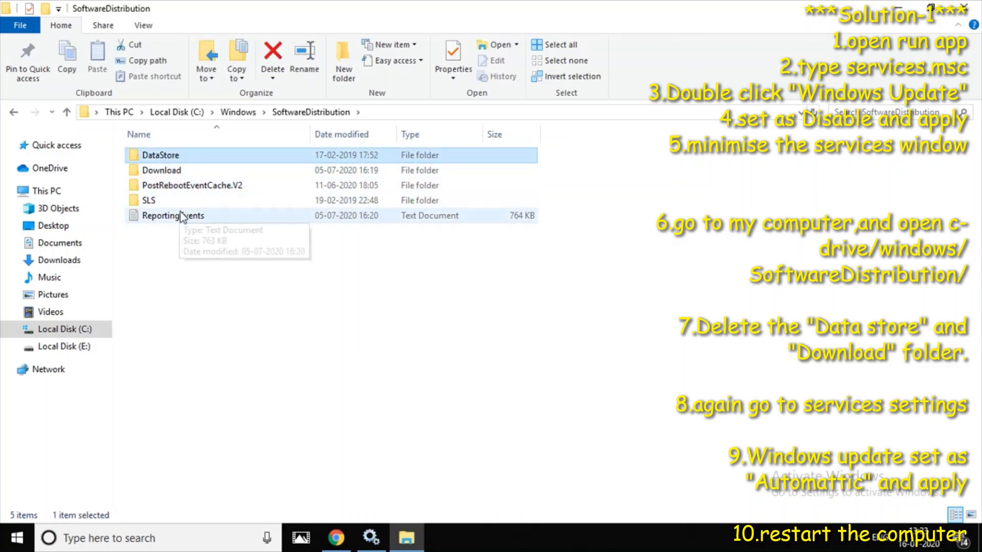
pyautogui.keyDown('ctrl'); pyautogui.click(179, 171); pyautogui.keyUp('ctrl')
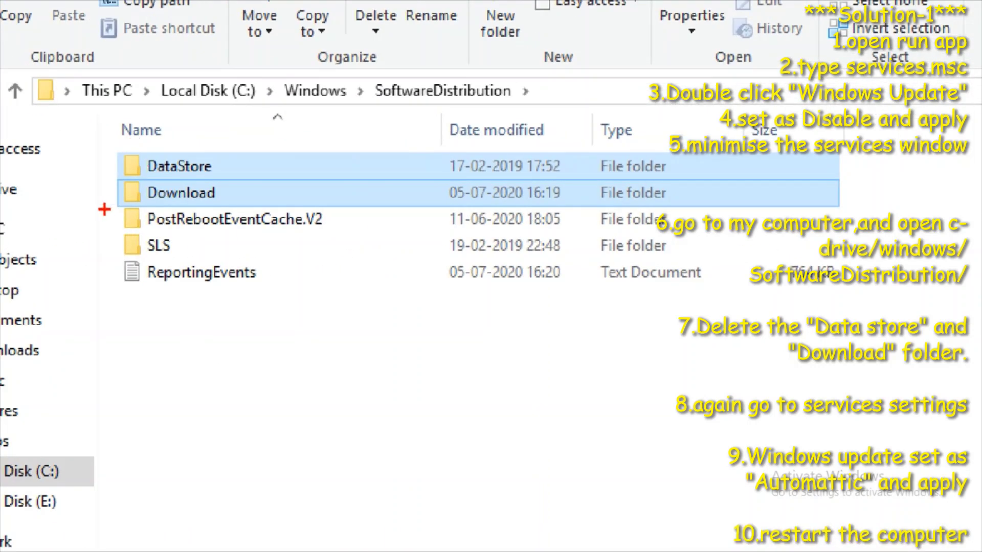
pyautogui.moveTo(108, 211)
pyautogui.mouseDown()
pyautogui.moveTo(110, 151)
pyautogui.moveTo(240, 151)
pyautogui.moveTo(264, 199)
pyautogui.moveTo(202, 220)
pyautogui.moveTo(109, 220)
pyautogui.mouseUp()
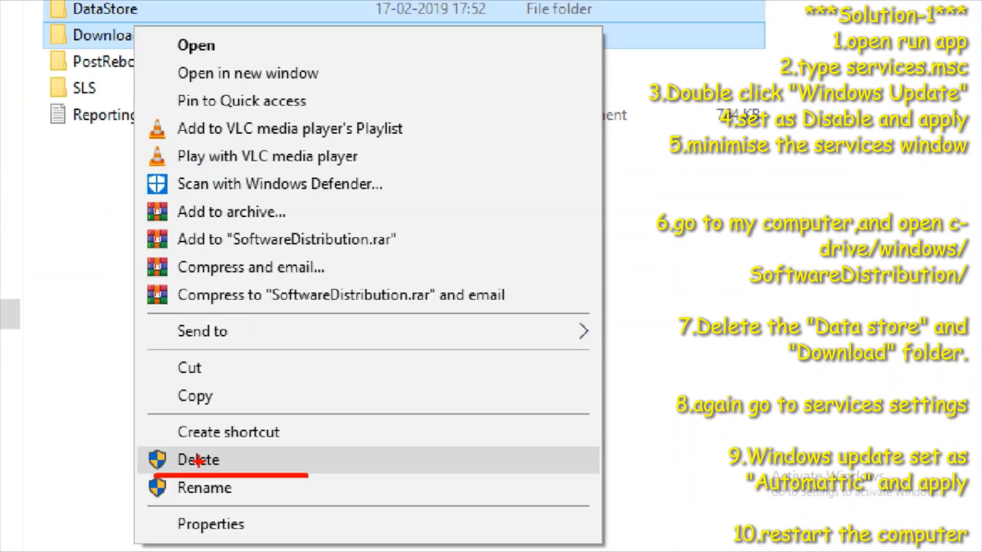
pyautogui.click(438, 509)
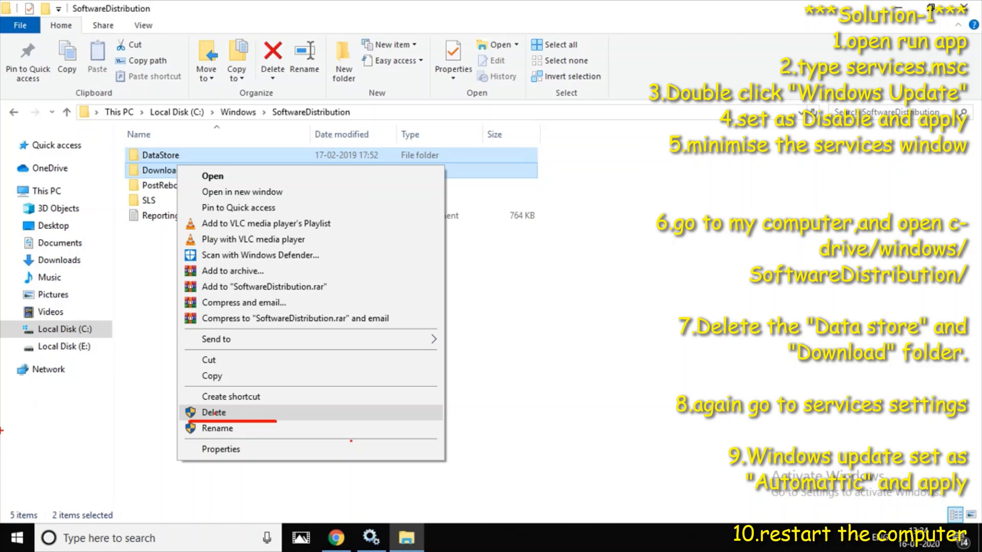
pyautogui.press('super')
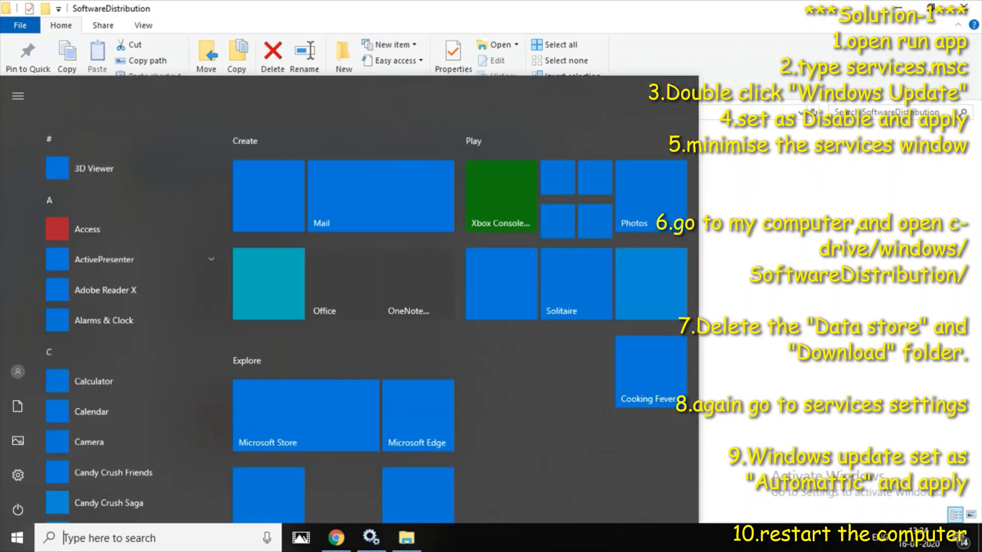
pyautogui.click(897, 256)
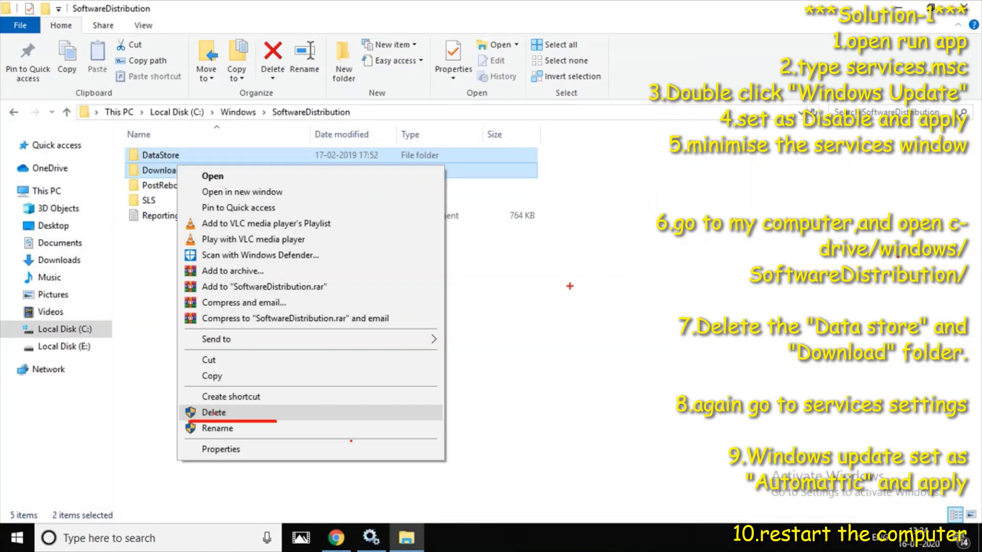
pyautogui.press('XF86AudioRaiseVolume')
pyautogui.press('Escape')
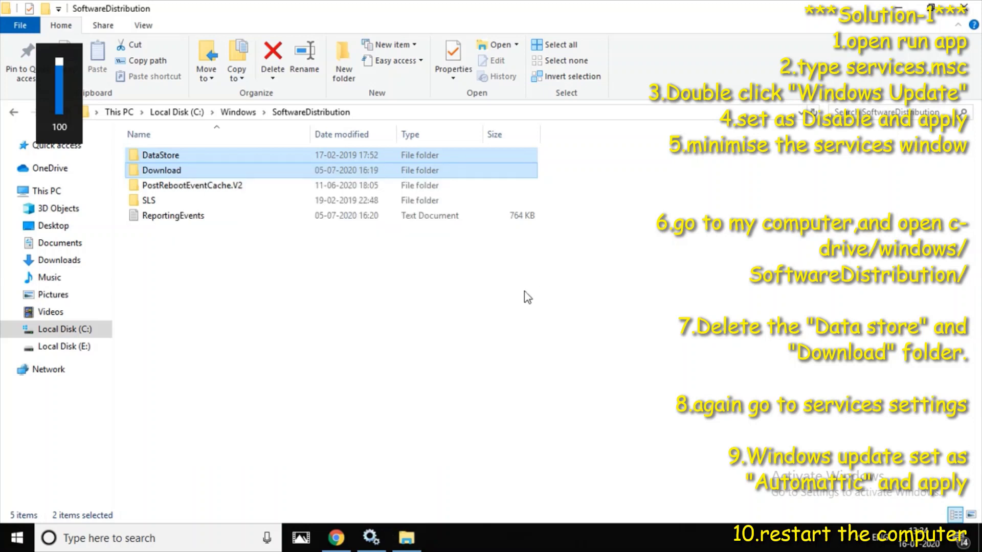
pyautogui.click(527, 297)
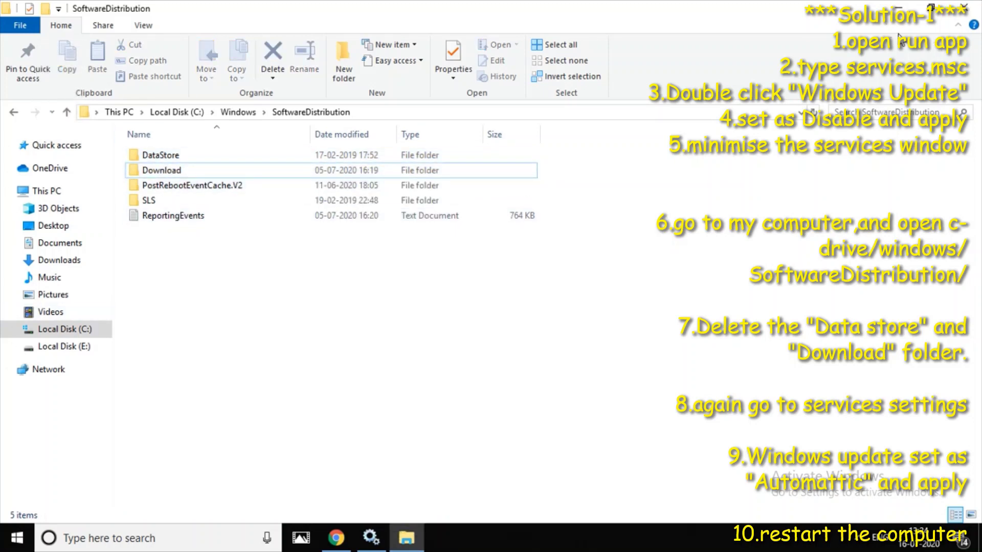
# Minimize Explorer, refresh the desktop, and bring the Services window back
pyautogui.click(898, 8)
pyautogui.rightClick(203, 129)
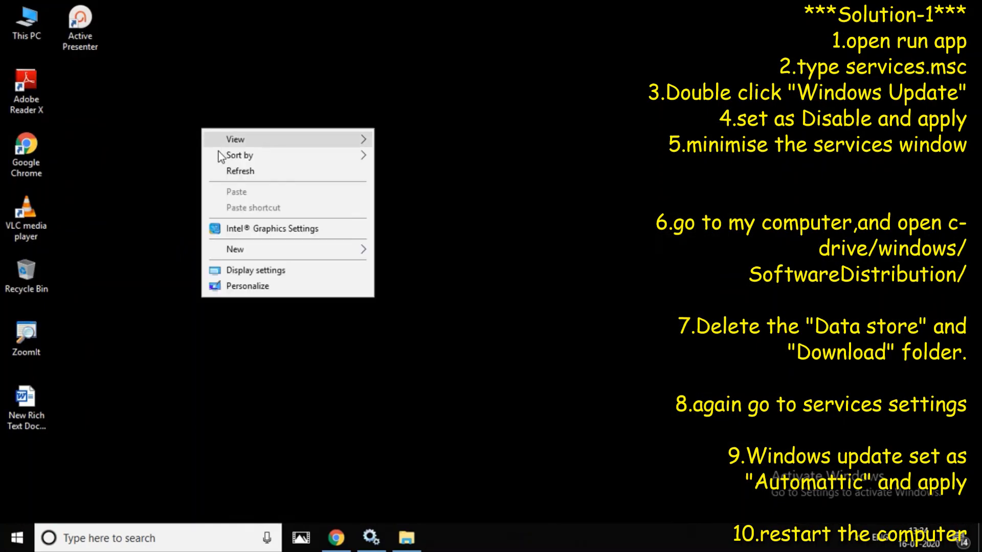
pyautogui.click(231, 172)
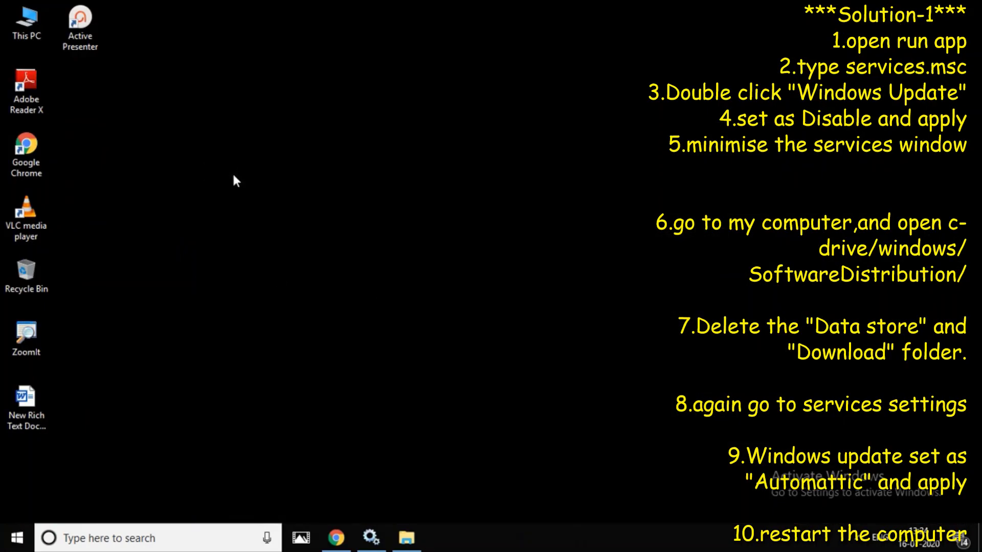
pyautogui.click(371, 537)
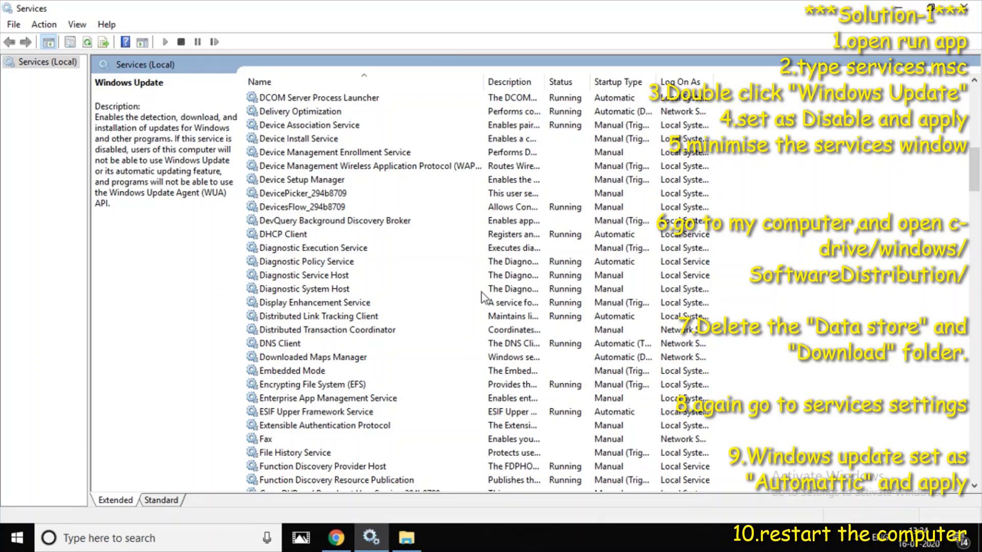
# Locate the Windows Update service in the list and open its properties
pyautogui.click(280, 207)
pyautogui.press('w')
pyautogui.press('w')
pyautogui.press('w')
pyautogui.press('w')
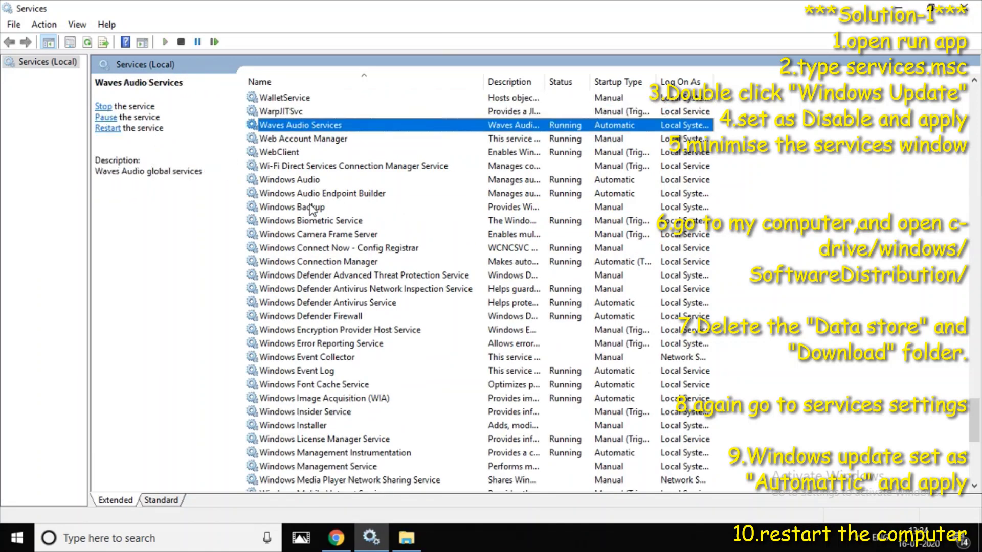
pyautogui.press('w')
pyautogui.press('w')
pyautogui.press('w')
pyautogui.press('w')
pyautogui.press('w')
pyautogui.press('w')
pyautogui.press('w')
pyautogui.press('w')
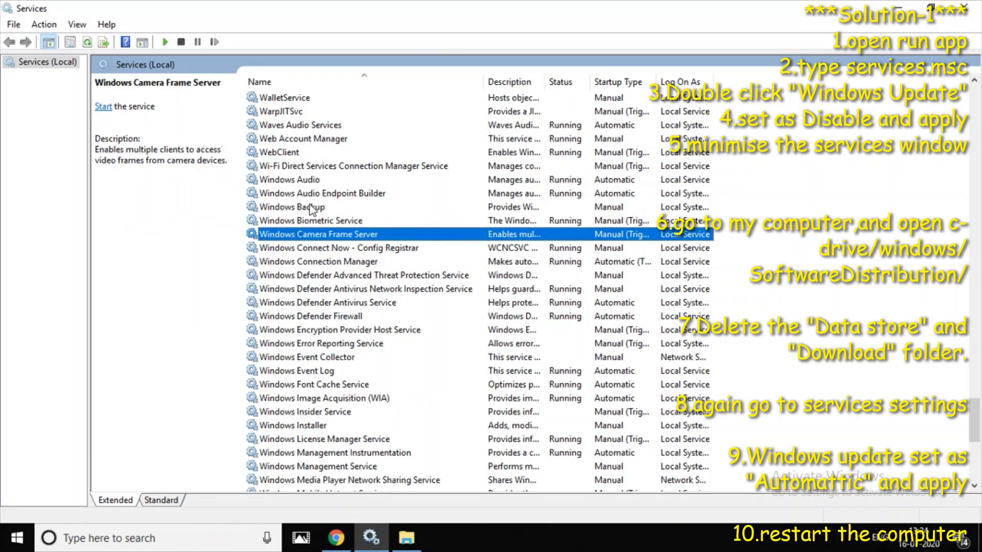
pyautogui.press('w')
pyautogui.press('w')
pyautogui.press('w')
pyautogui.press('w')
pyautogui.press('w')
pyautogui.press('w')
pyautogui.press('w')
pyautogui.press('w')
pyautogui.press('w')
pyautogui.press('w')
pyautogui.press('w')
pyautogui.press('w')
pyautogui.press('w')
pyautogui.press('w')
pyautogui.press('w')
pyautogui.press('w')
pyautogui.press('w')
pyautogui.press('w')
pyautogui.press('w')
pyautogui.press('w')
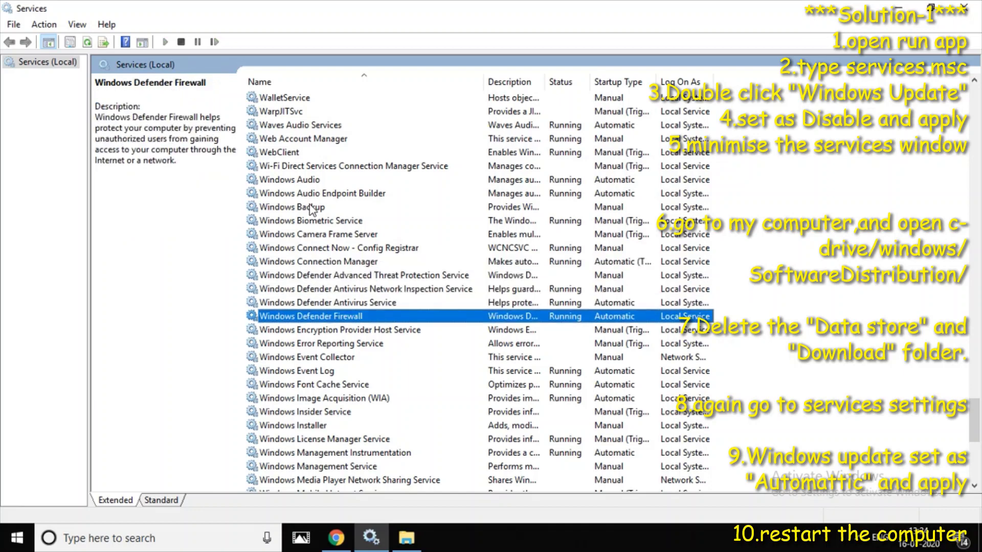
pyautogui.press('Down')
pyautogui.press('Down')
pyautogui.press('Down')
pyautogui.press('Down')
pyautogui.press('Down')
pyautogui.press('Down')
pyautogui.press('Down')
pyautogui.press('Down')
pyautogui.press('Down')
pyautogui.press('Down')
pyautogui.press('Down')
pyautogui.press('Down')
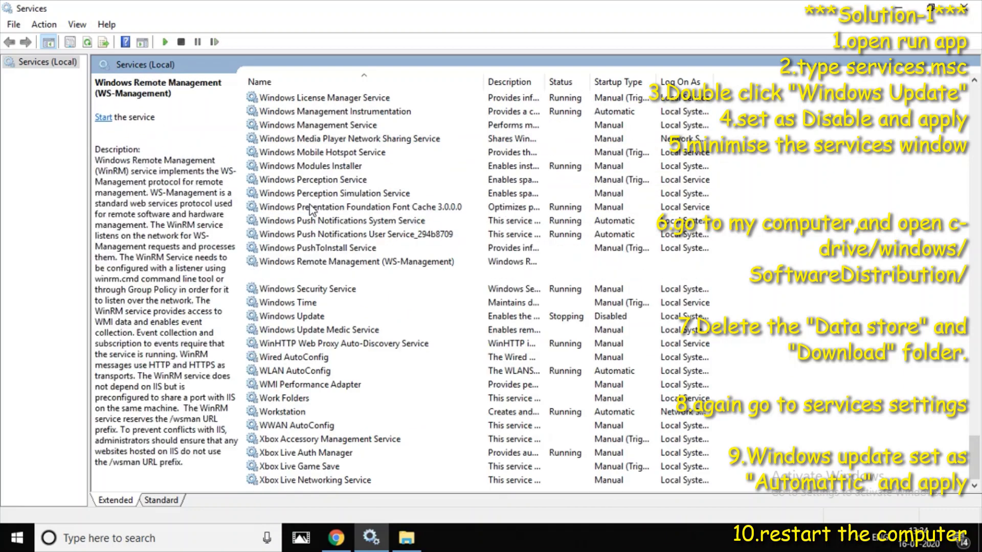
pyautogui.click(307, 318)
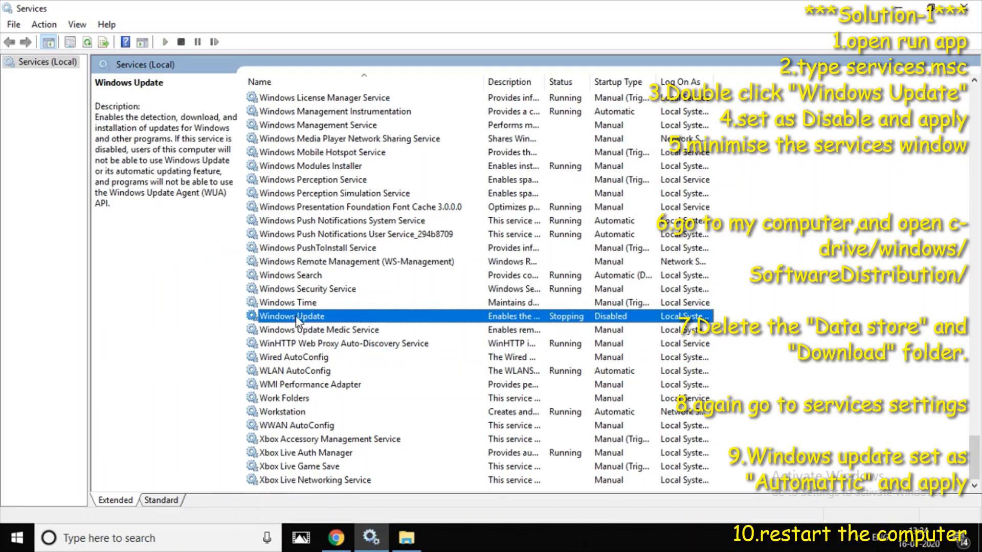
pyautogui.doubleClick(310, 319)
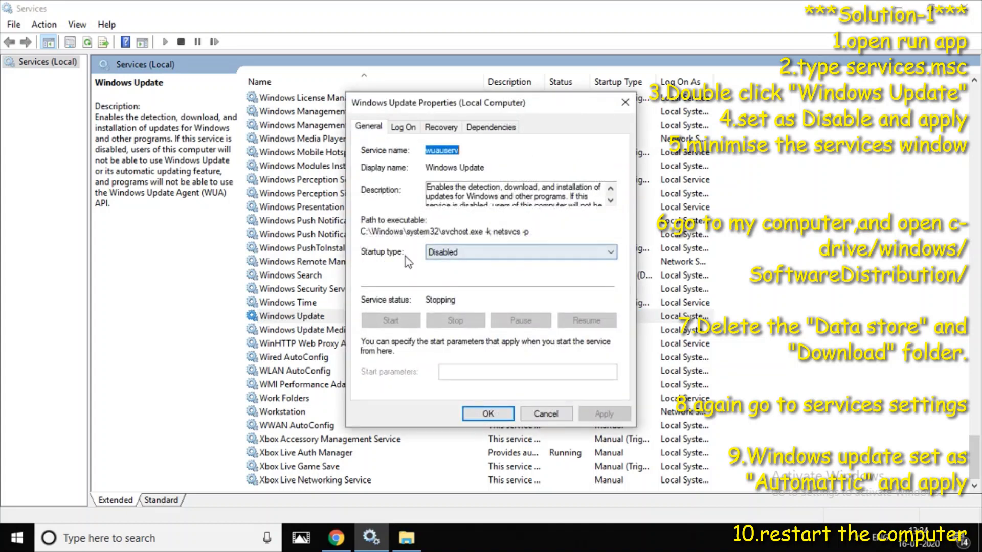
# Choose Automatic as the startup type, confirm with OK, and close Services
pyautogui.click(455, 254)
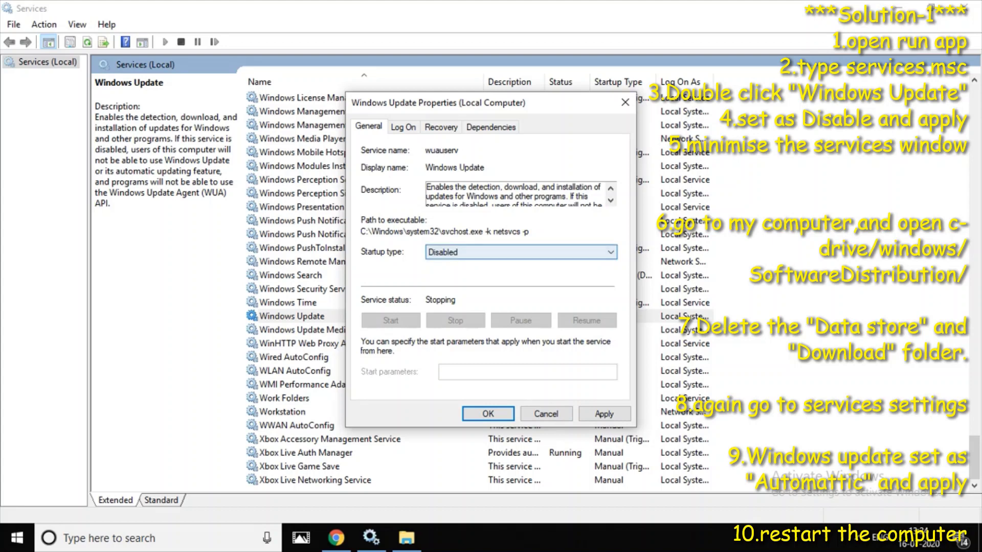
pyautogui.click(473, 240)
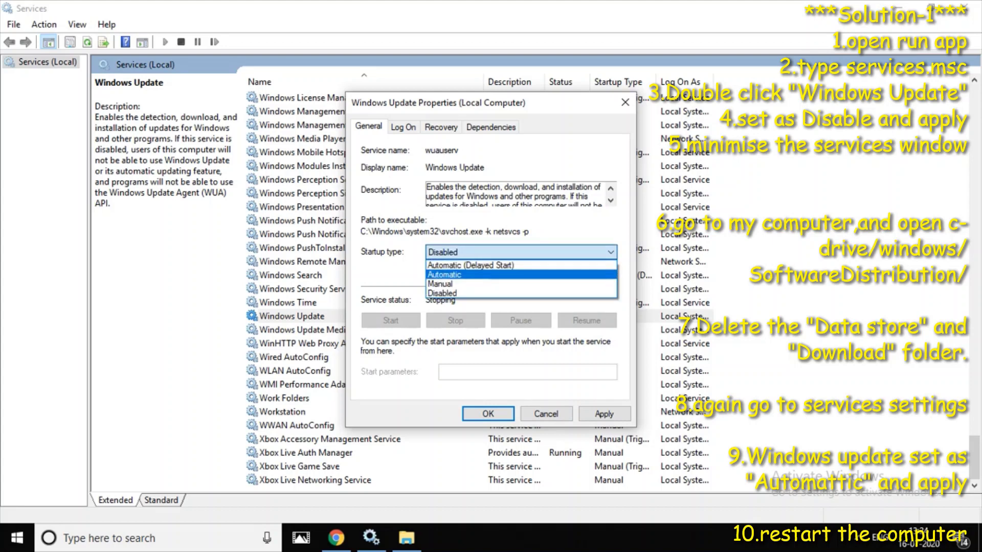
pyautogui.click(470, 275)
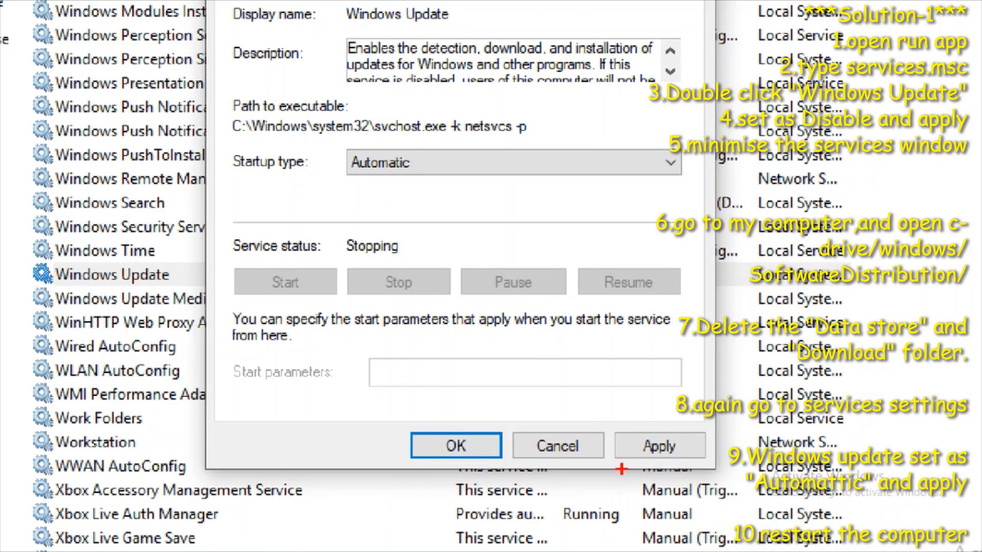
pyautogui.moveTo(621, 468); pyautogui.dragTo(779, 469)
pyautogui.moveTo(386, 467); pyautogui.dragTo(503, 466)
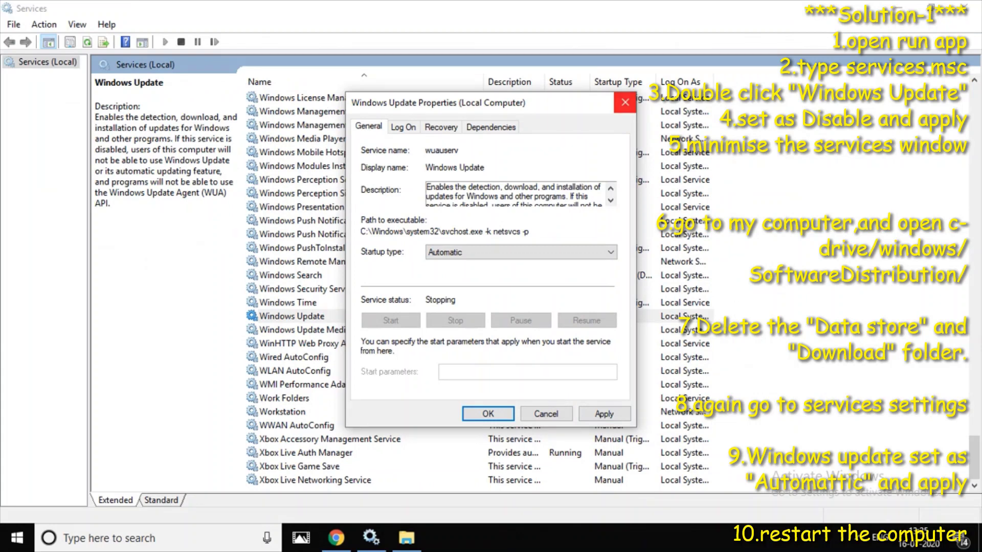
pyautogui.click(624, 102)
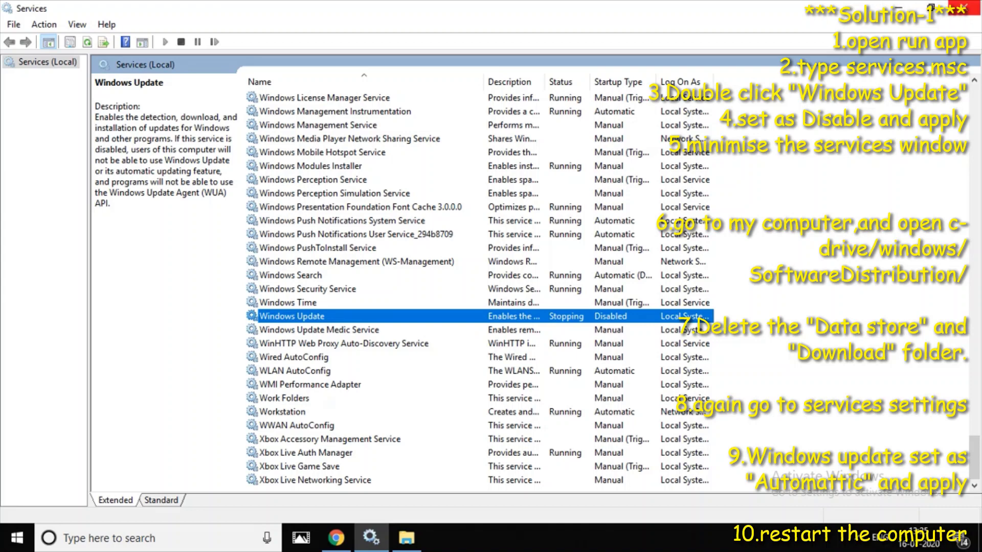
pyautogui.click(964, 7)
# Refresh the desktop and open Device Manager via a taskbar search for 'device'
pyautogui.rightClick(313, 128)
pyautogui.click(348, 169)
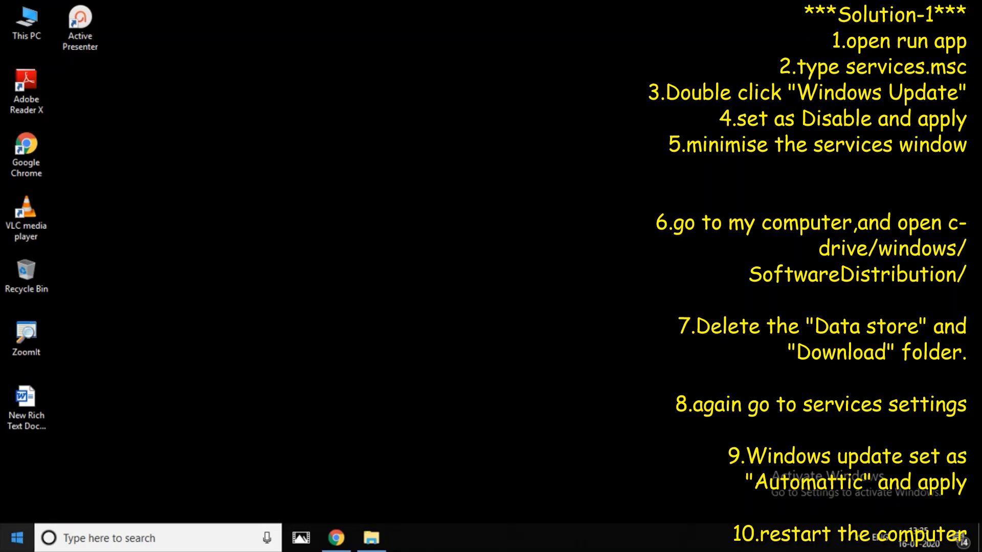
pyautogui.rightClick(14, 538)
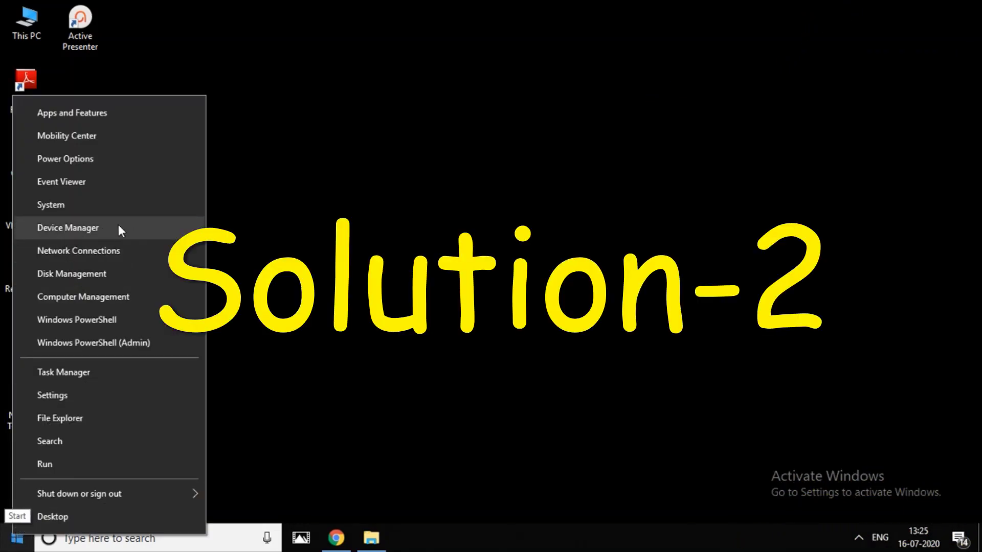
pyautogui.click(74, 230)
pyautogui.click(137, 538)
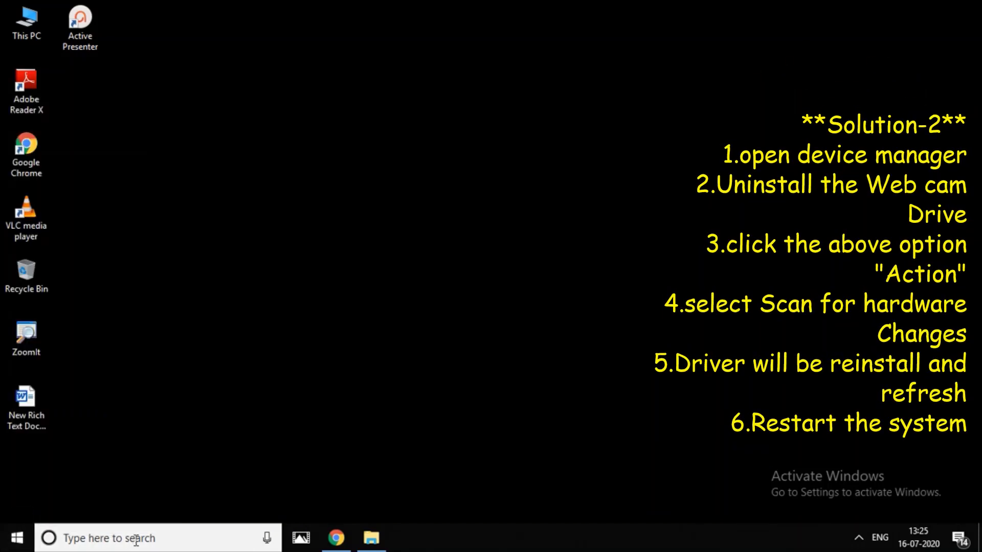
pyautogui.write('device')
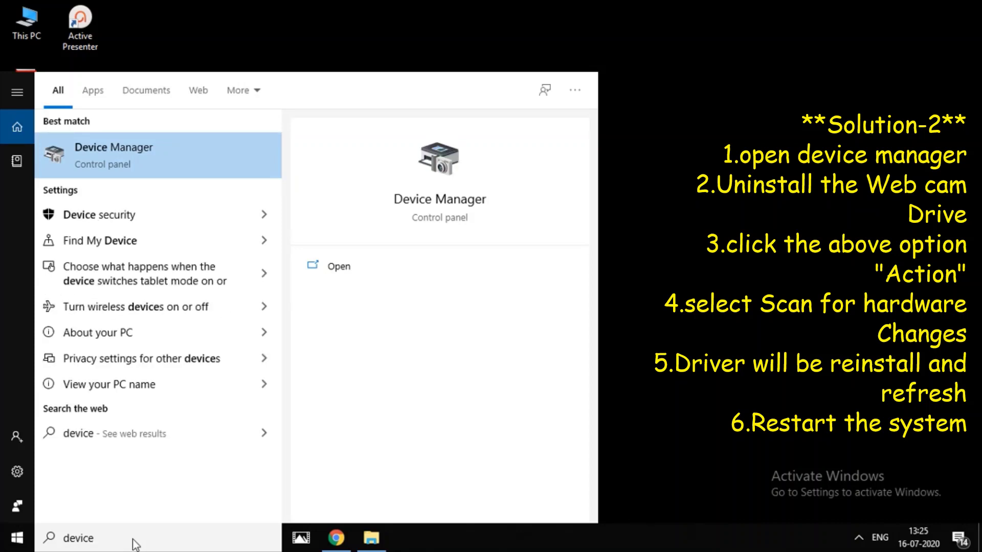
pyautogui.click(110, 159)
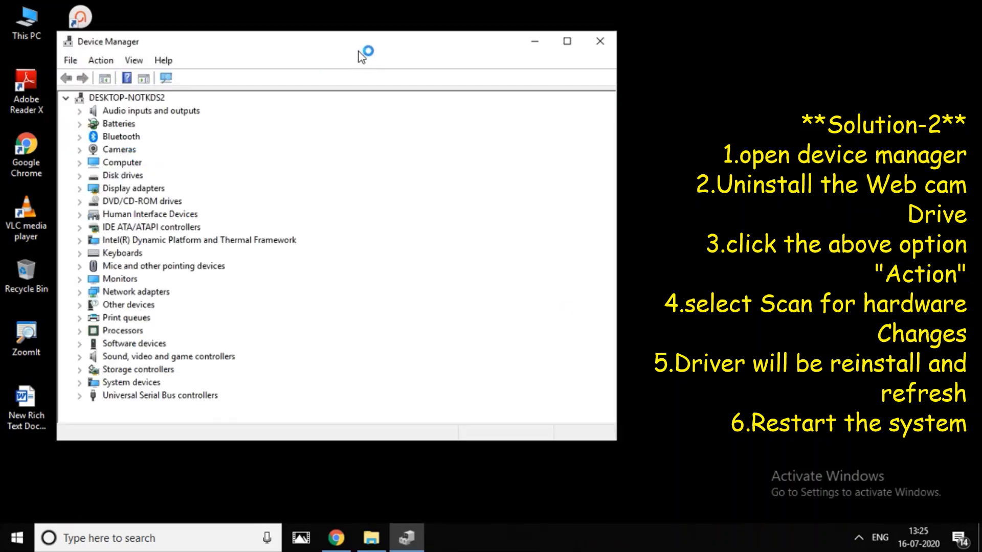
pyautogui.moveTo(359, 49); pyautogui.dragTo(546, 63)
# Maximize Device Manager, expand Cameras, and bring up the Integrated Webcam's actions
pyautogui.click(754, 57)
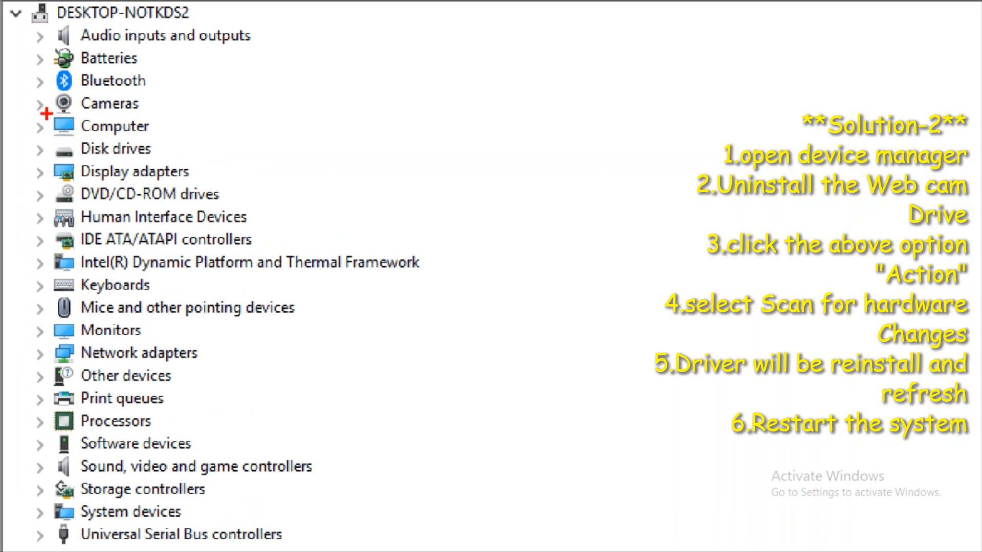
pyautogui.moveTo(46, 114); pyautogui.dragTo(189, 112)
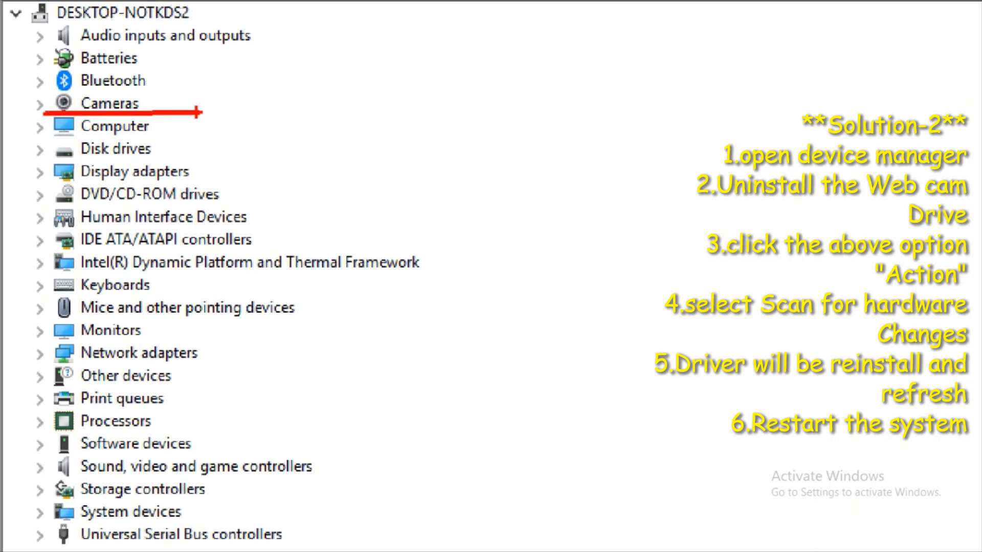
pyautogui.press('Escape')
pyautogui.click(22, 113)
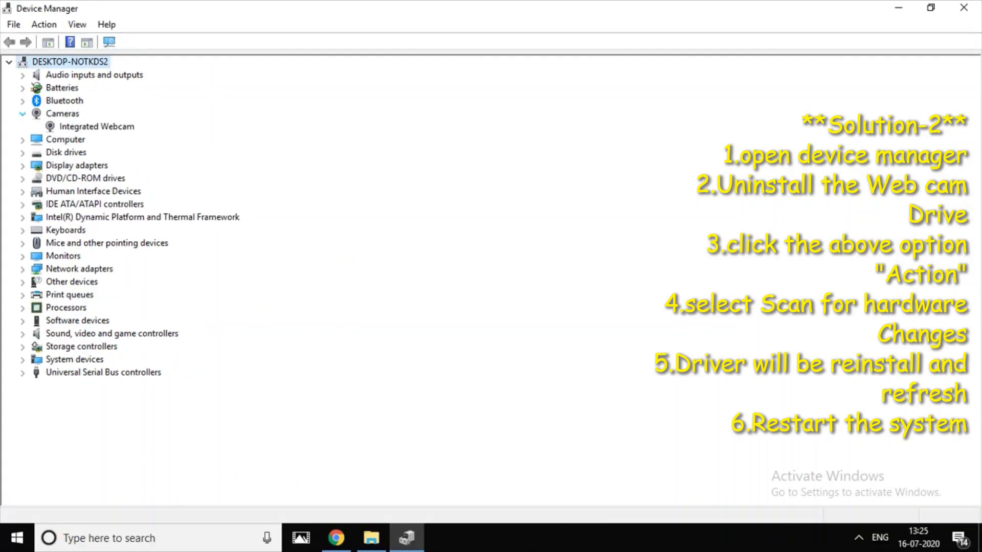
pyautogui.click(97, 127)
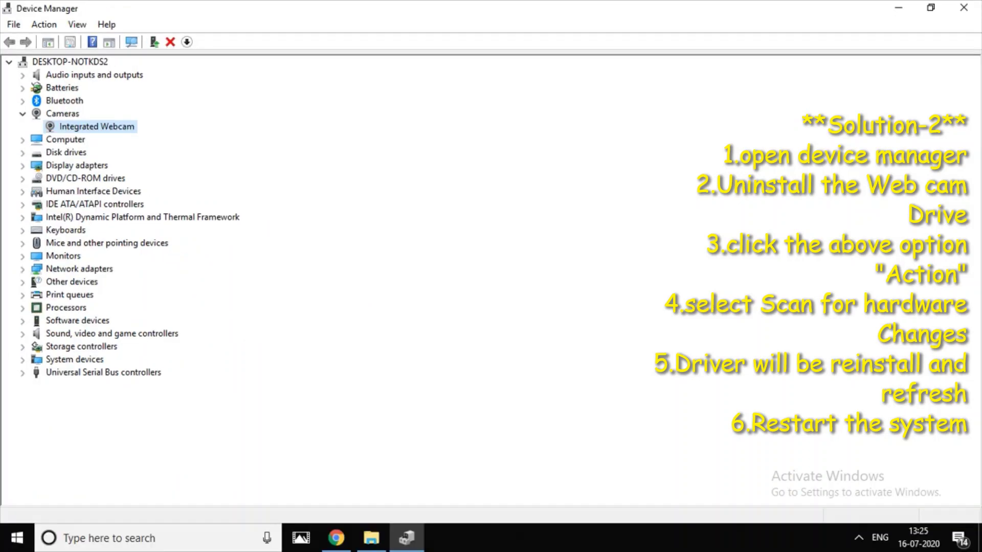
pyautogui.rightClick(113, 127)
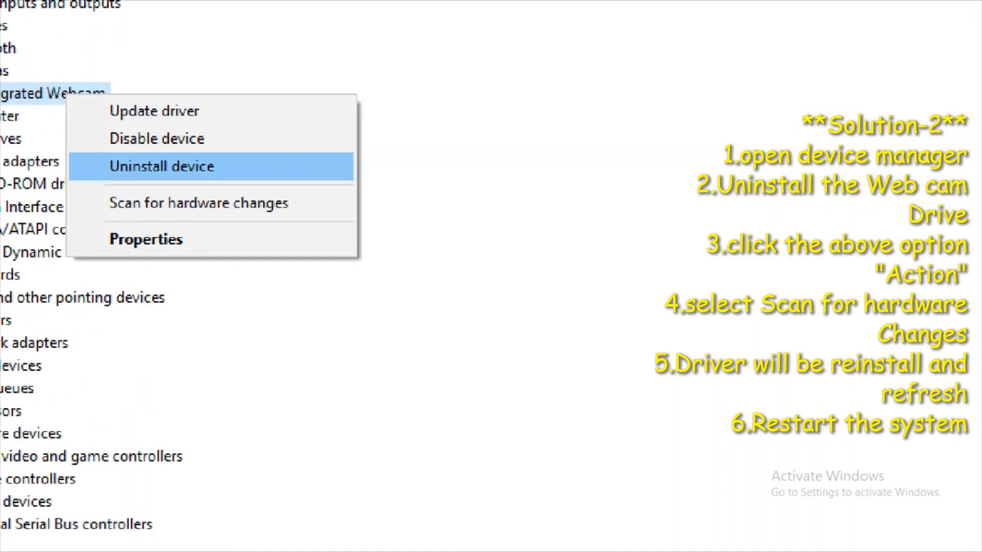
pyautogui.moveTo(101, 175); pyautogui.dragTo(240, 175)
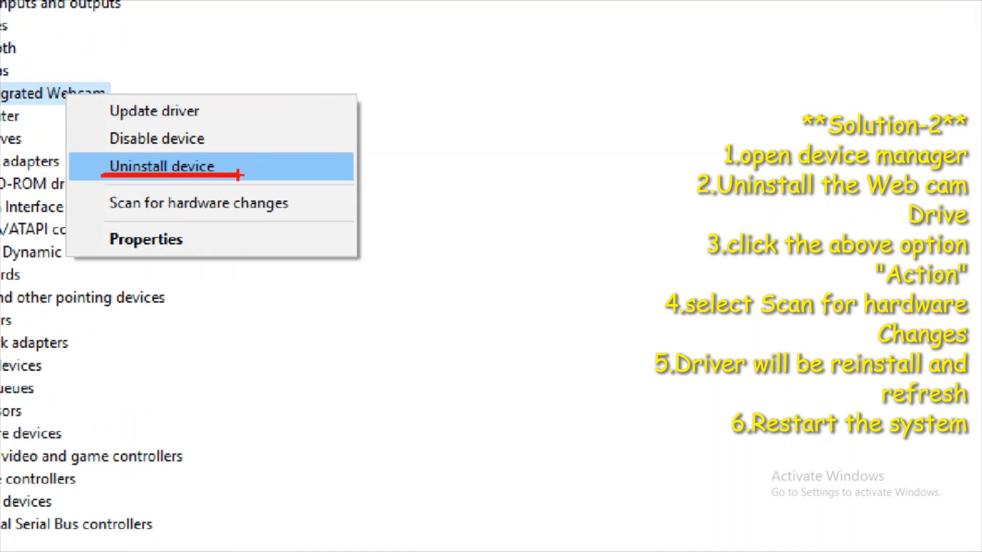
# Choose Uninstall device for the Integrated Webcam and answer the confirmation prompt
pyautogui.click(226, 168)
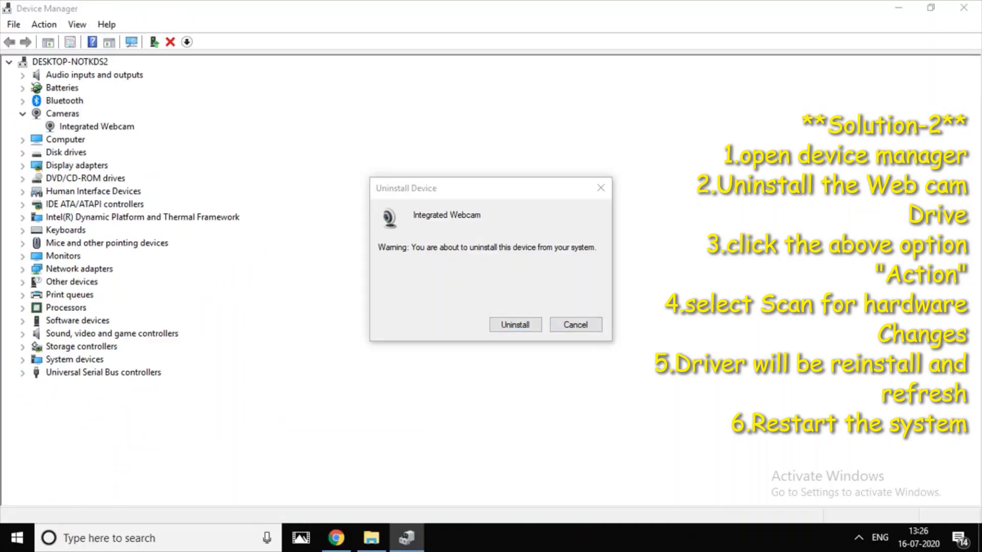
pyautogui.hotkey('ctrl', '1')
pyautogui.click(467, 343)
pyautogui.moveTo(464, 313); pyautogui.dragTo(618, 325)
pyautogui.press('Tab')
pyautogui.press('Tab')
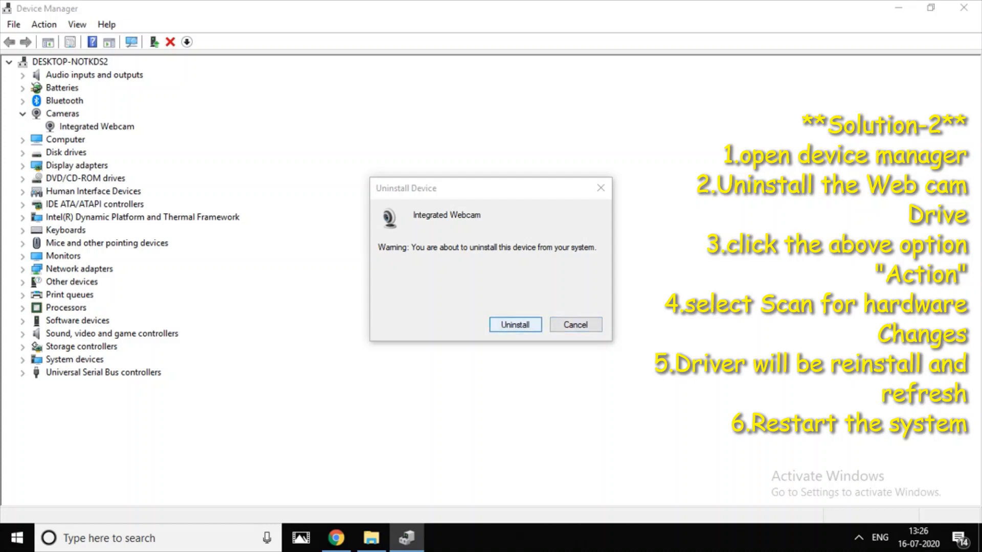
pyautogui.press('Tab')
pyautogui.press('Return')
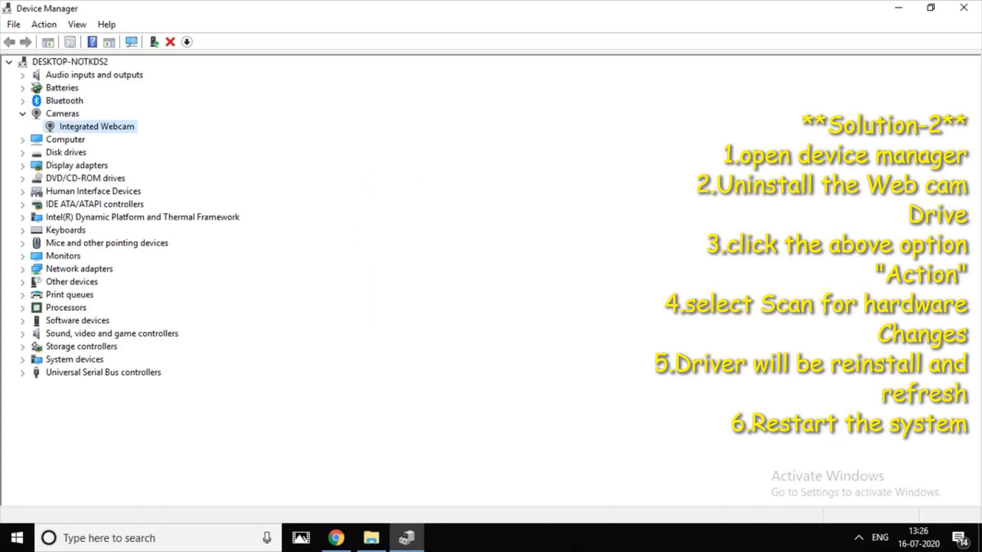
# Run Action > Scan for hardware changes on Cameras, check the Integrated Webcam, then close Device Manager
pyautogui.click(62, 114)
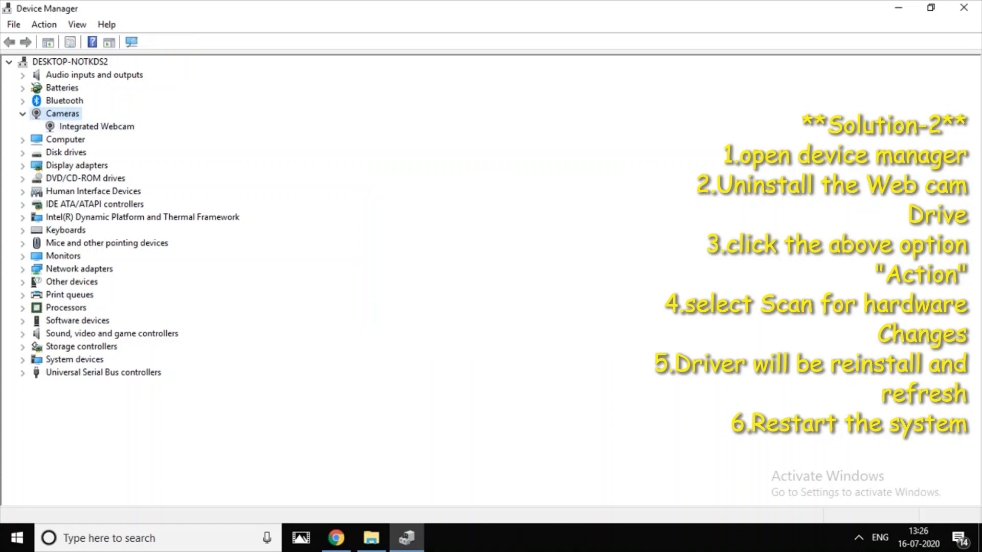
pyautogui.hotkey('alt', 'Right')
pyautogui.click(77, 43)
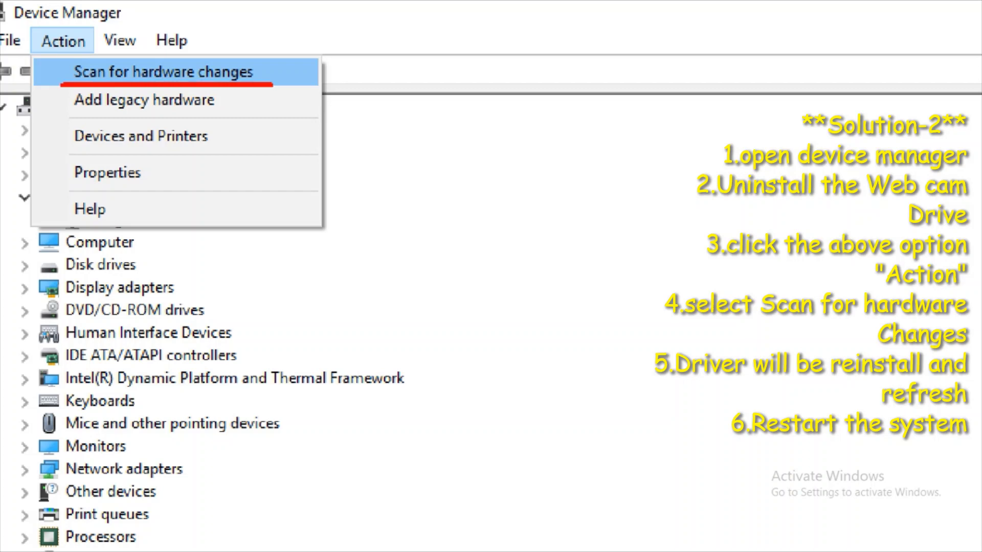
pyautogui.press('Return')
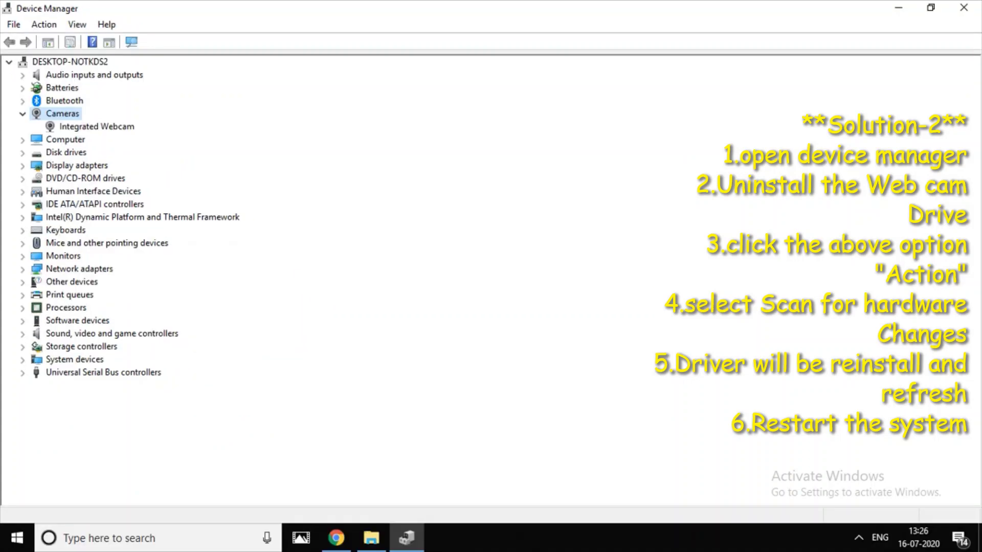
pyautogui.click(44, 24)
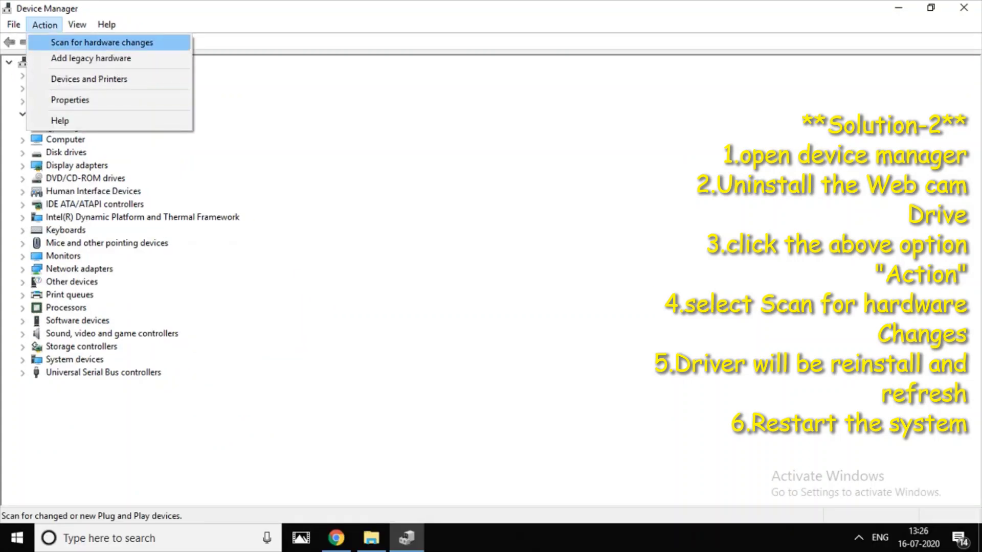
pyautogui.press('Return')
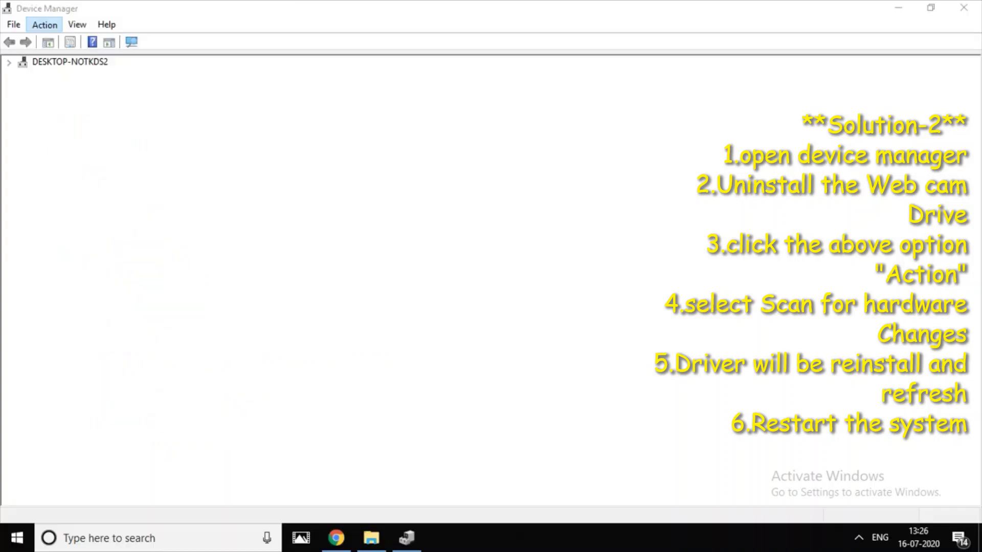
pyautogui.click(96, 126)
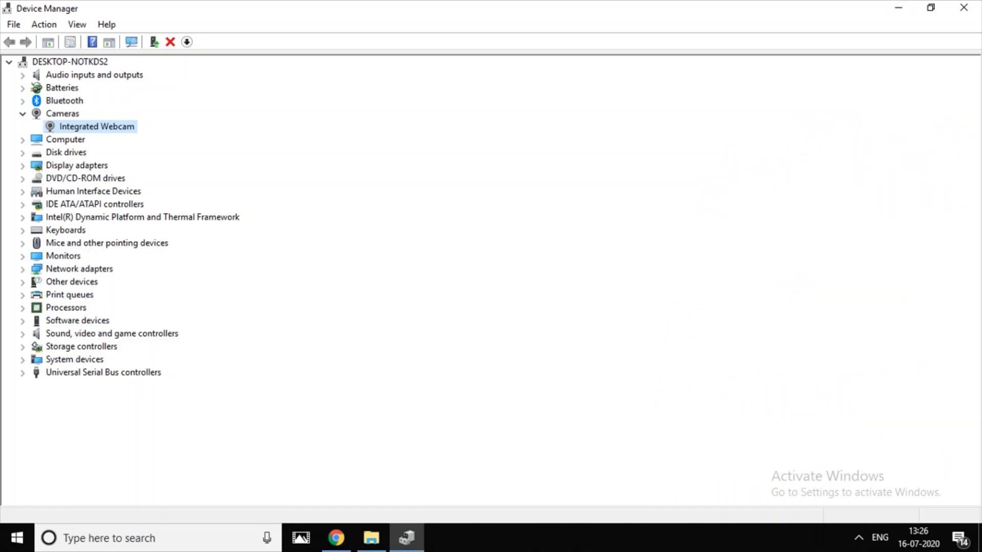
pyautogui.click(963, 7)
# Show the Start menu's Sleep/Shut down/Restart power options, then refresh the desktop
pyautogui.rightClick(422, 148)
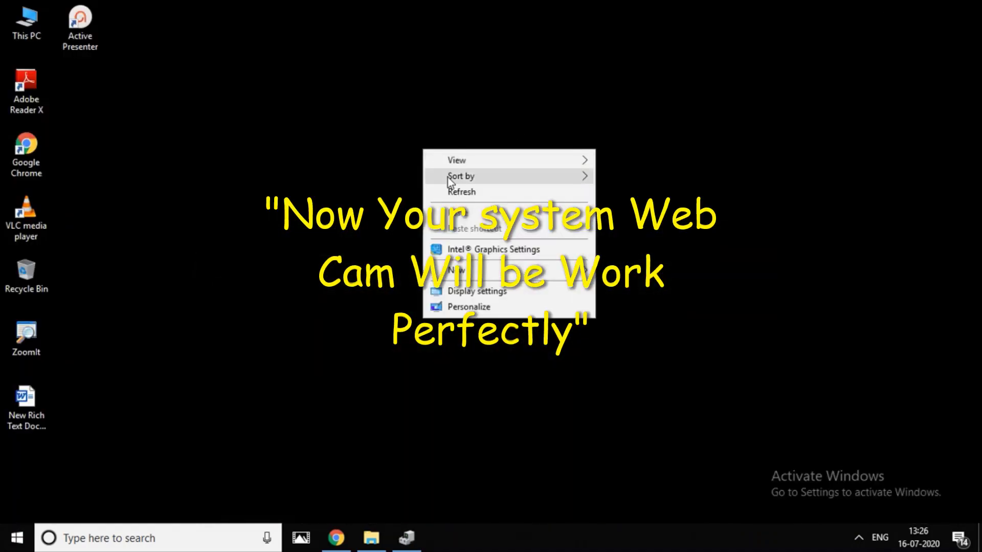
pyautogui.click(455, 190)
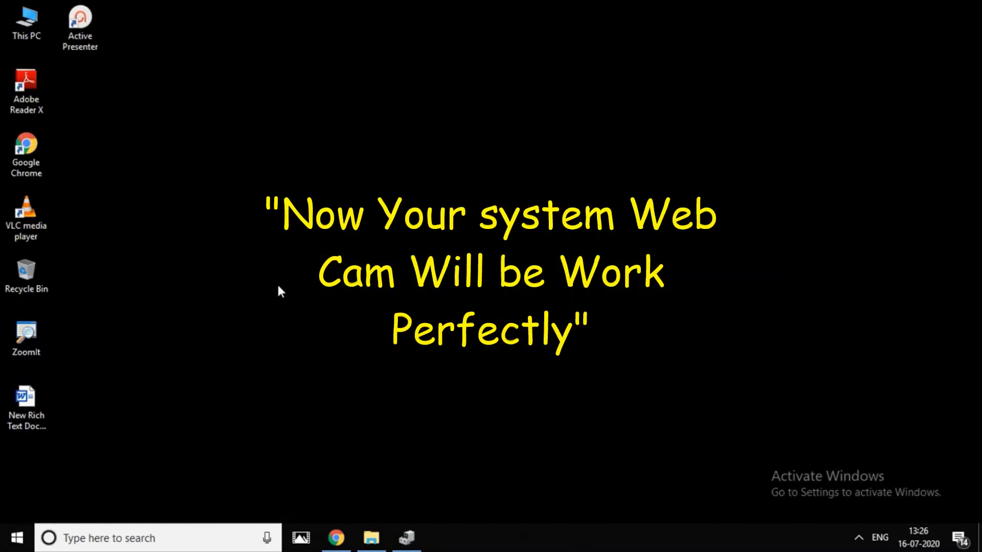
pyautogui.click(17, 537)
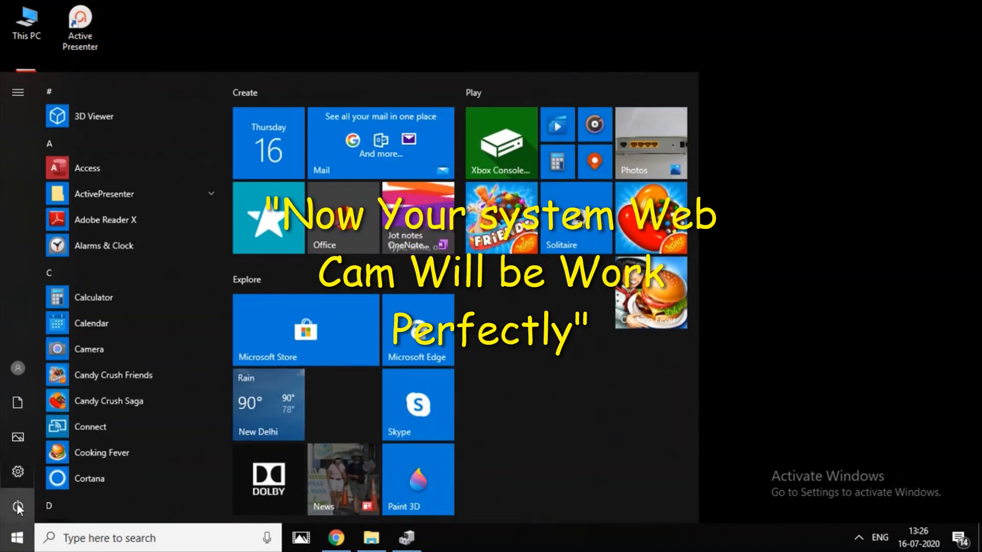
pyautogui.click(17, 506)
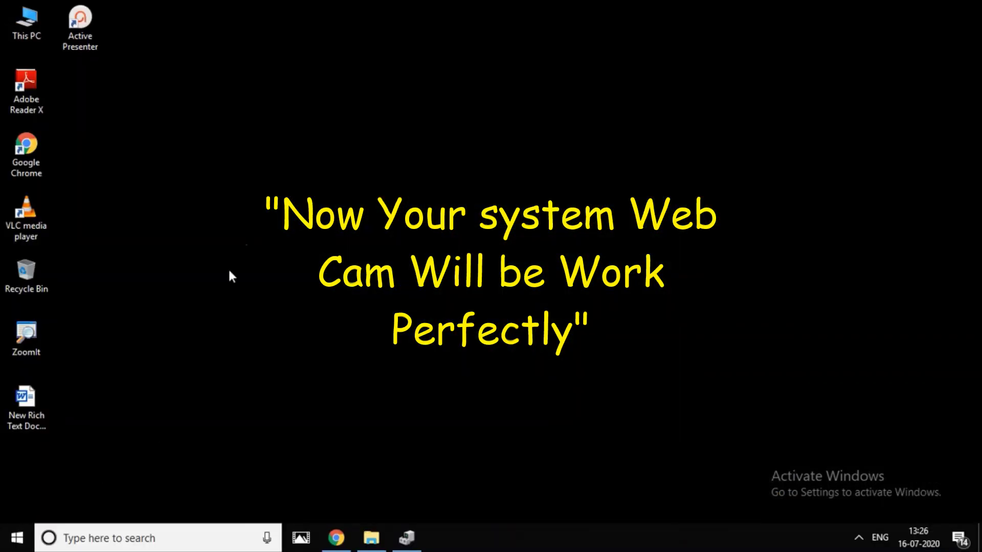
pyautogui.rightClick(256, 213)
pyautogui.click(307, 256)
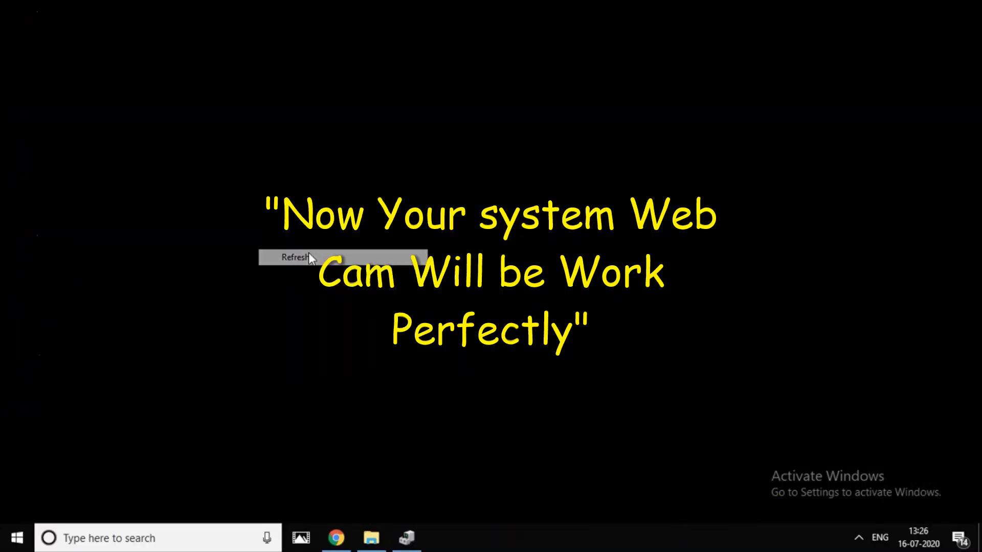